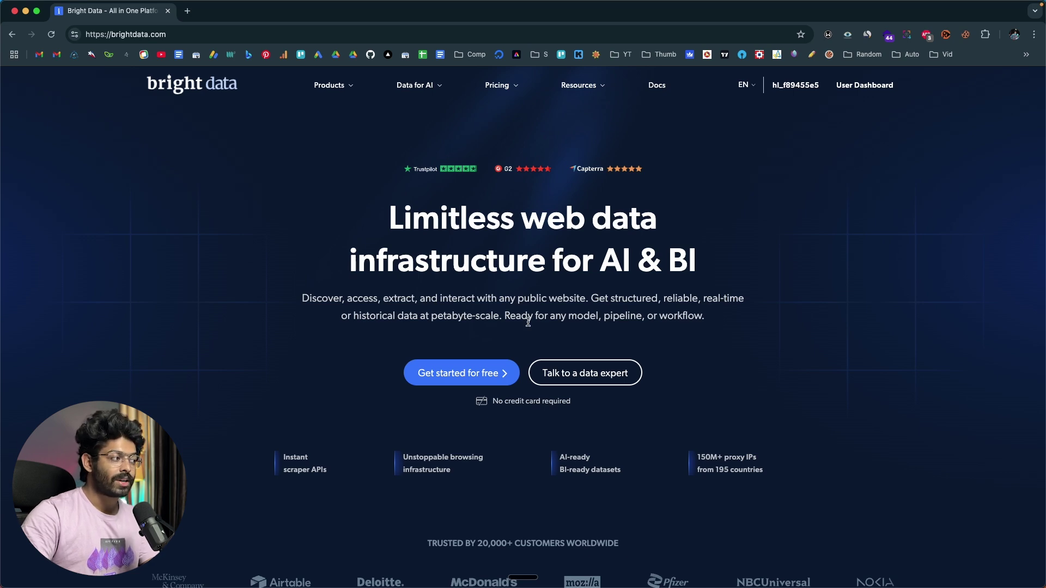
scroll(458, 322, "down", 18)
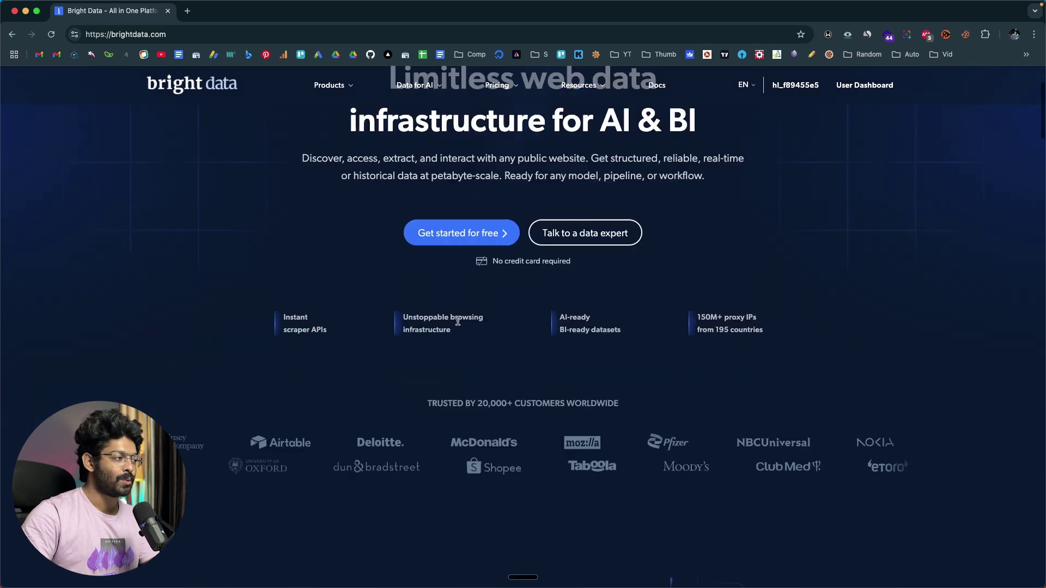
scroll(489, 314, "down", 12)
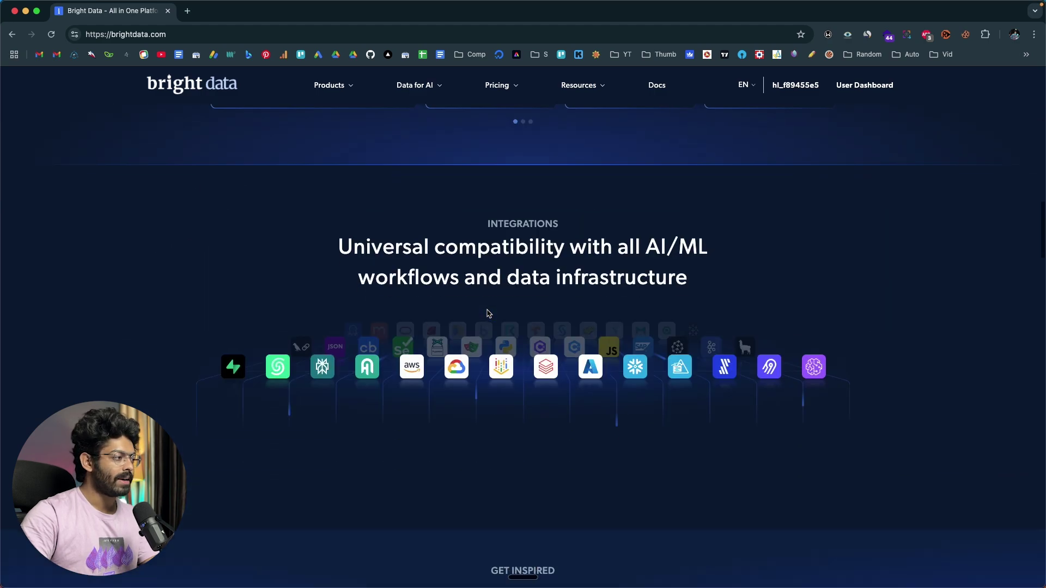
scroll(489, 314, "down", 10)
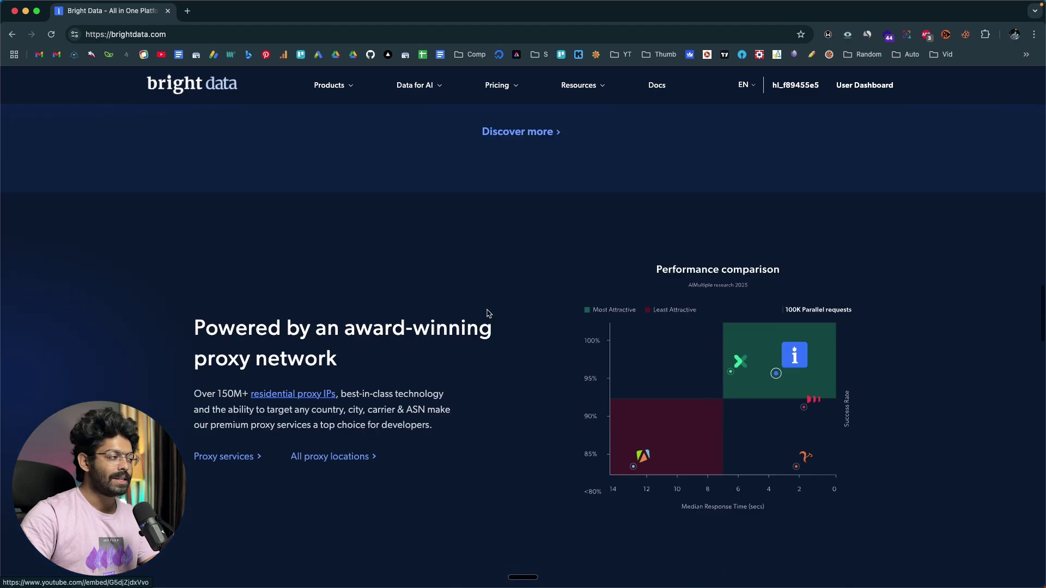
scroll(161, 218, "down", 6)
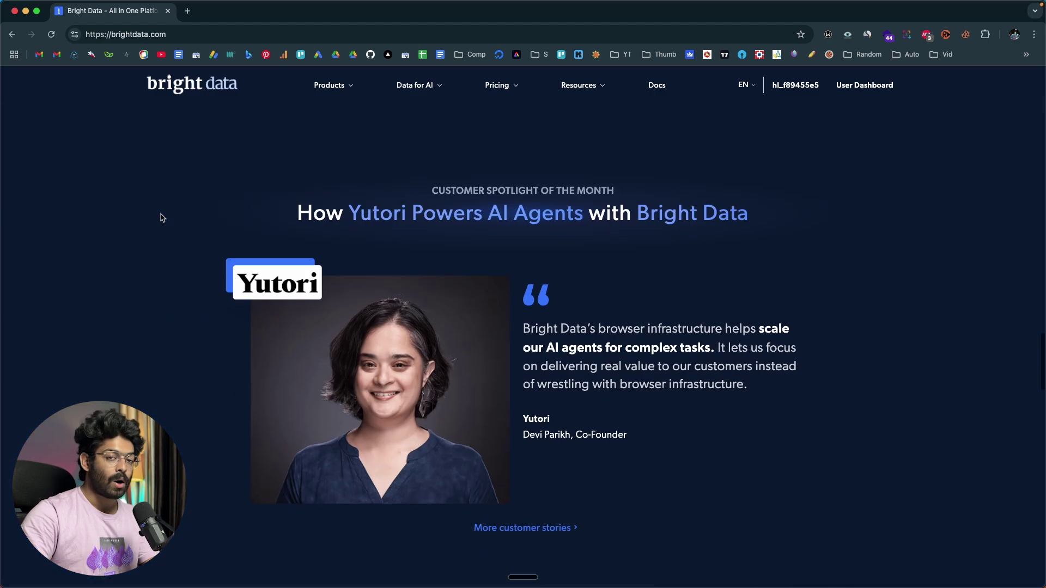
scroll(161, 218, "up", 20)
scroll(161, 218, "up", 10)
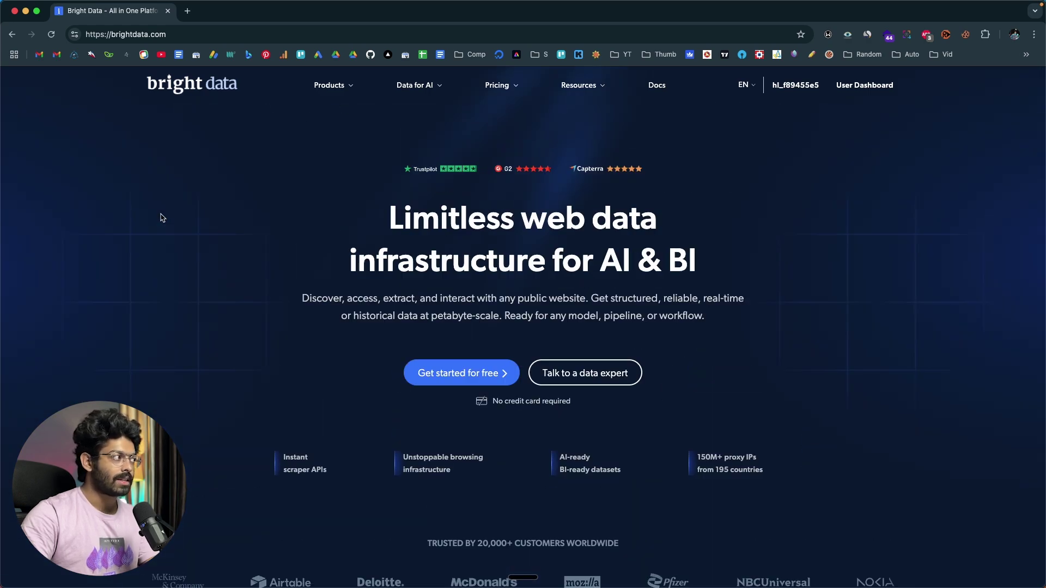
Open the Bright Data user dashboard, browse Web Datasets and Web Scrapers, then return to Proxies & Scraping zones.
left_click(866, 86)
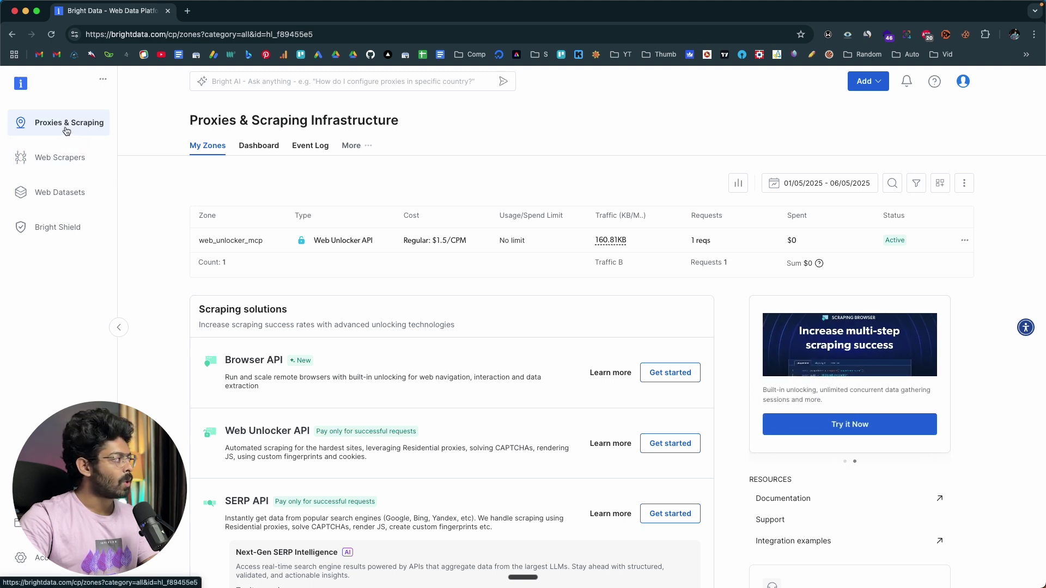
left_click(76, 202)
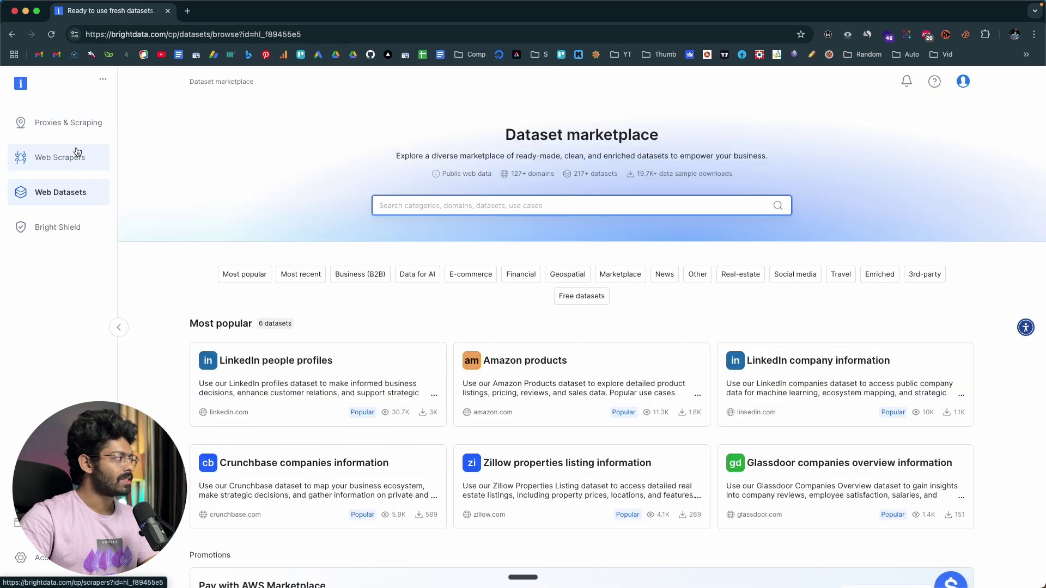
left_click(77, 152)
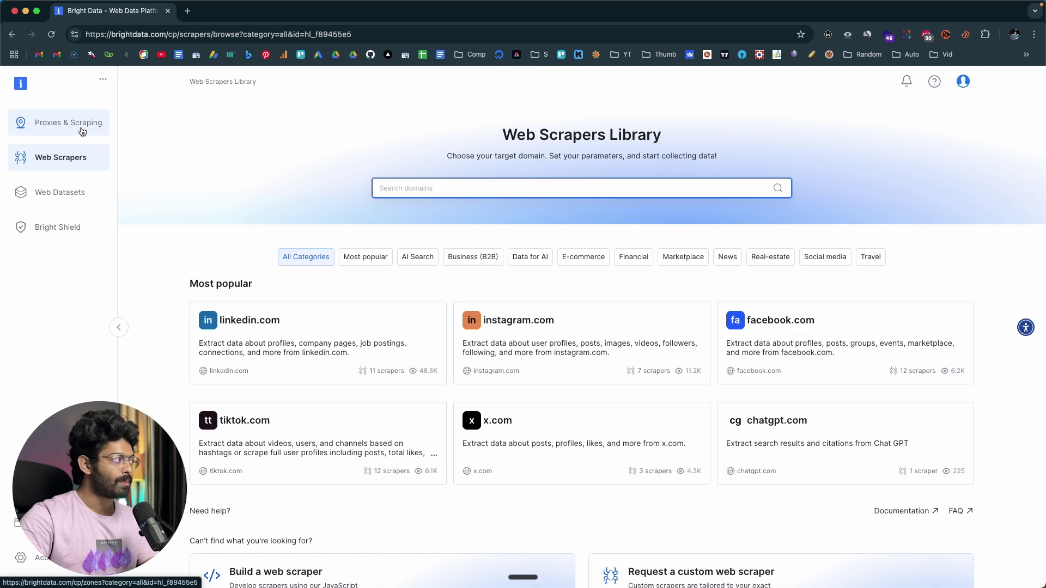
left_click(81, 131)
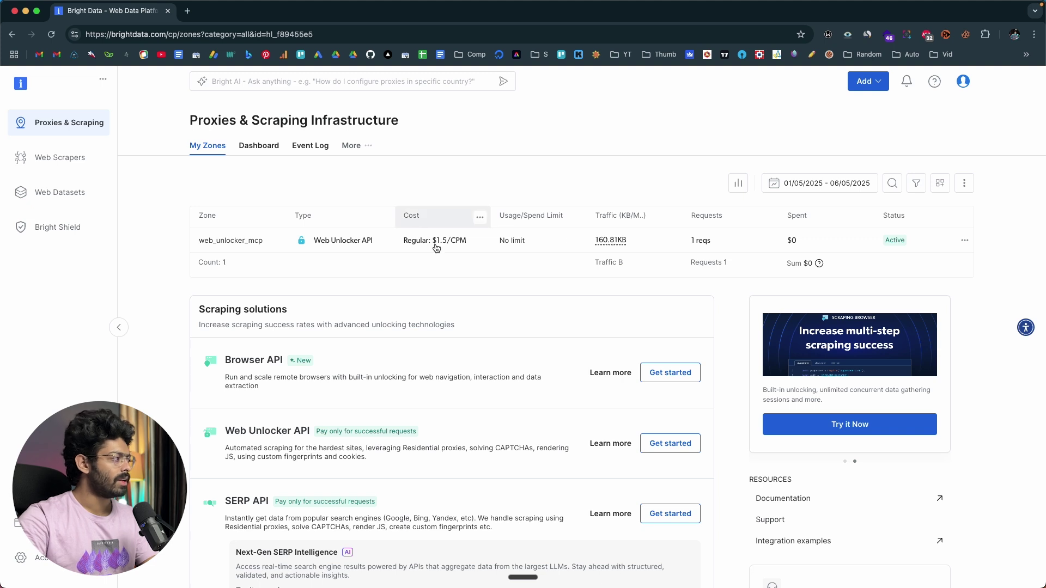
Start a new Web Unlocker API zone, inspect its default name web_unlocker1, then discard it without saving.
left_click(868, 81)
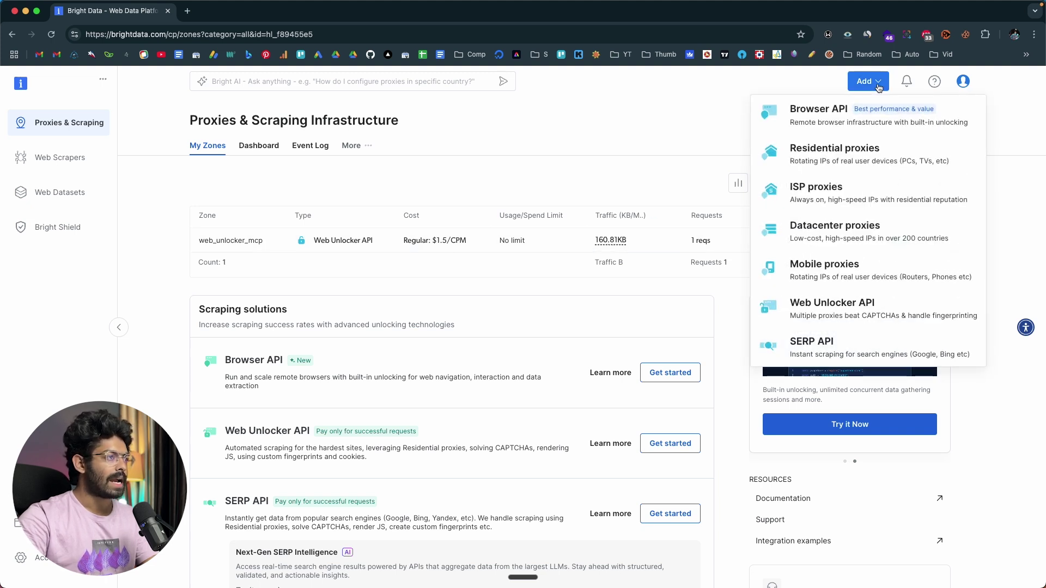
left_click(836, 308)
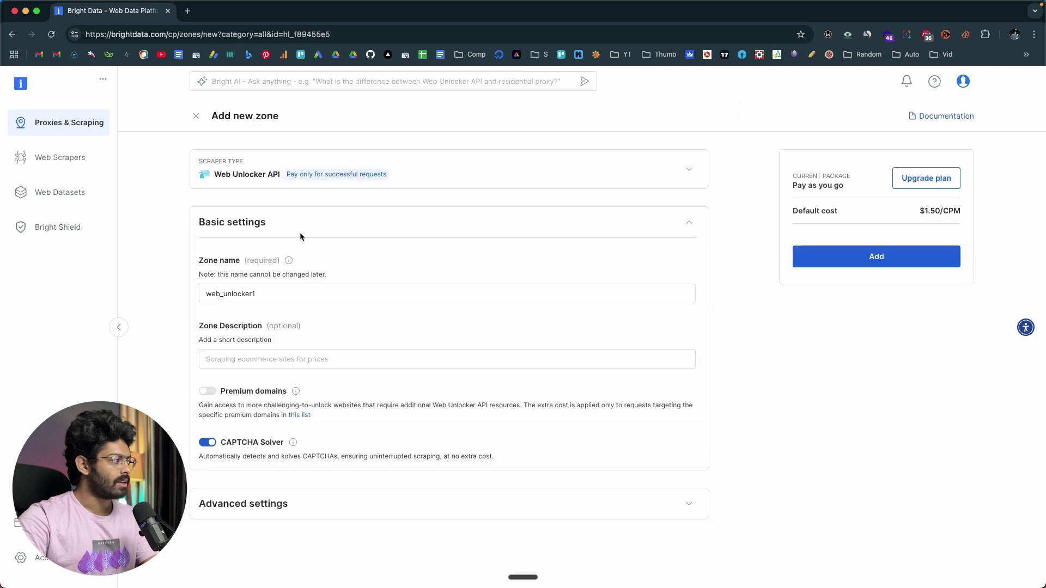
left_click(272, 289)
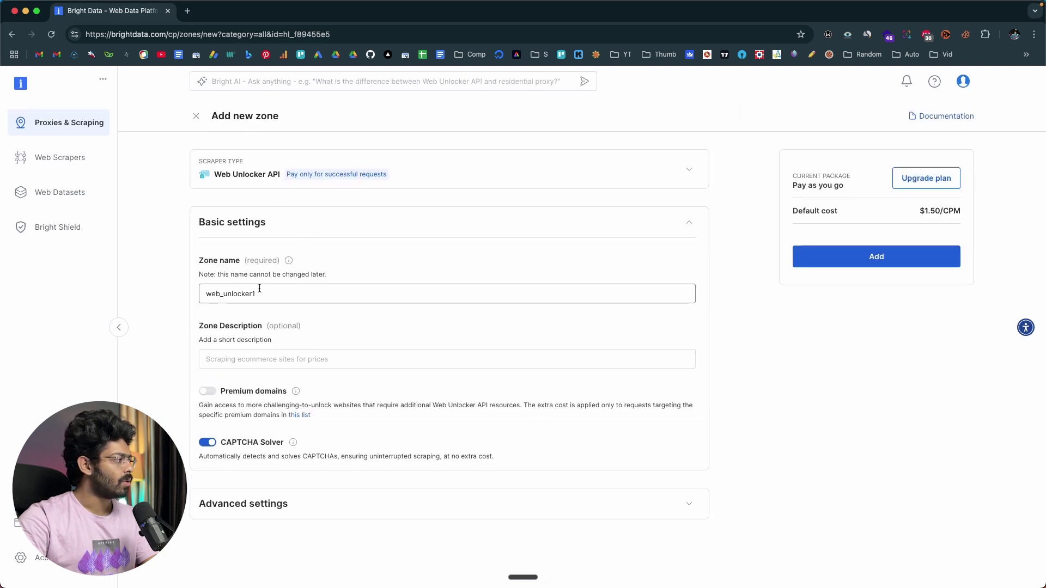
double_click(257, 290)
left_click(180, 304)
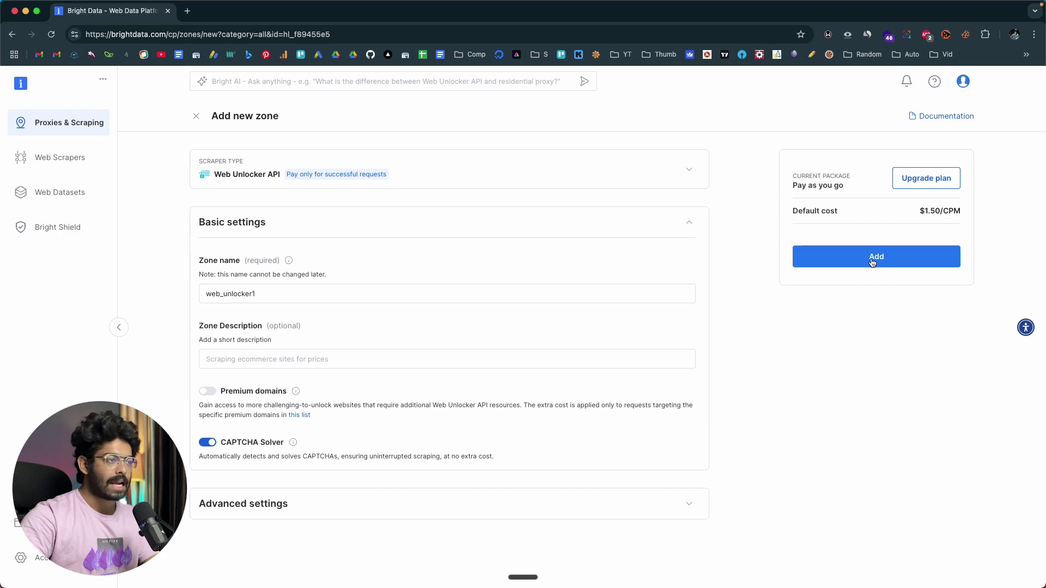
left_click(197, 116)
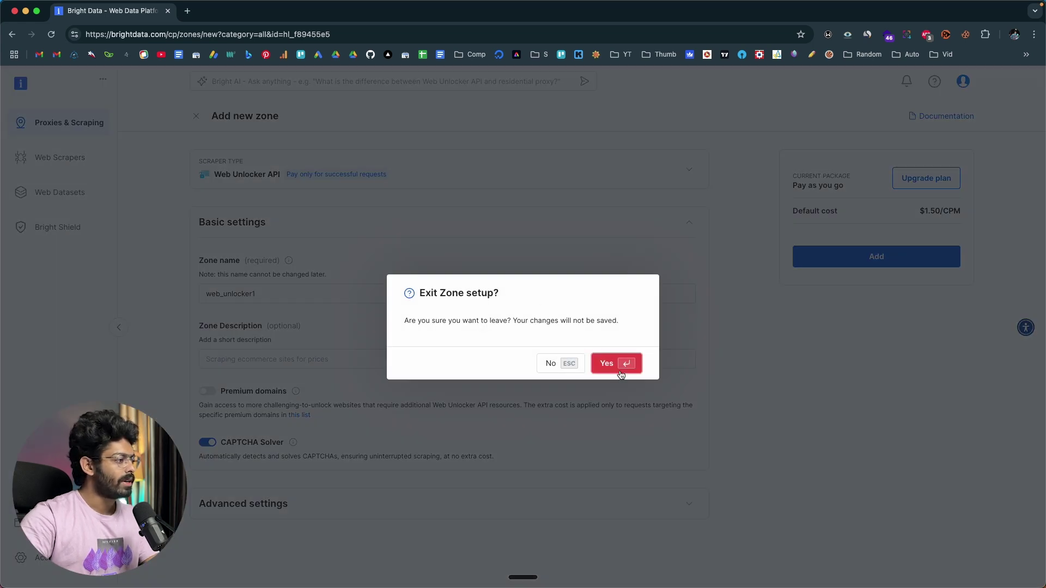
left_click(621, 374)
Review the web_unlocker_mcp zone overview and its API token, then switch to the brightdata-mcp GitHub repository.
left_click(251, 244)
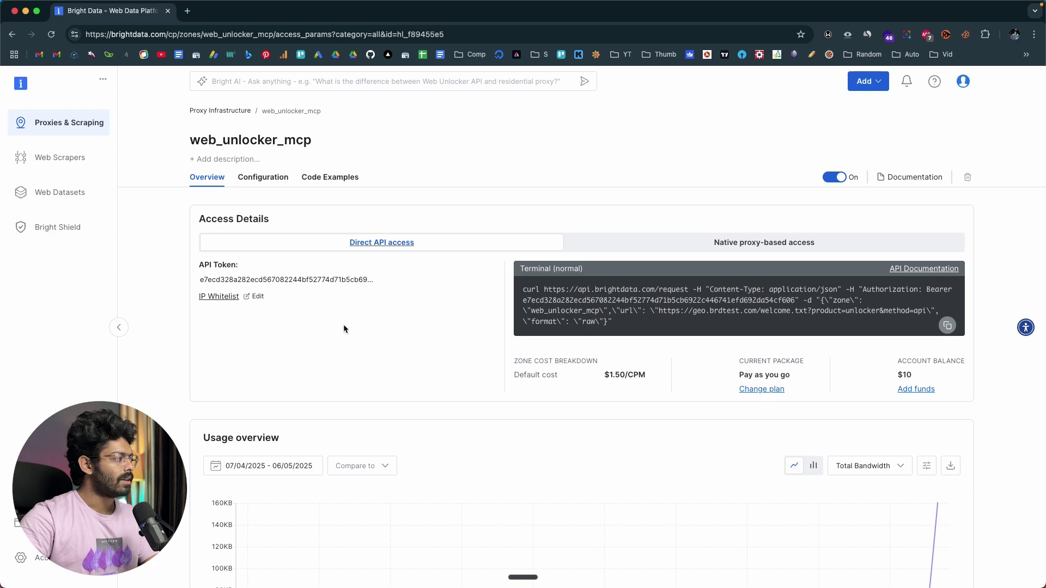
scroll(357, 319, "down", 10)
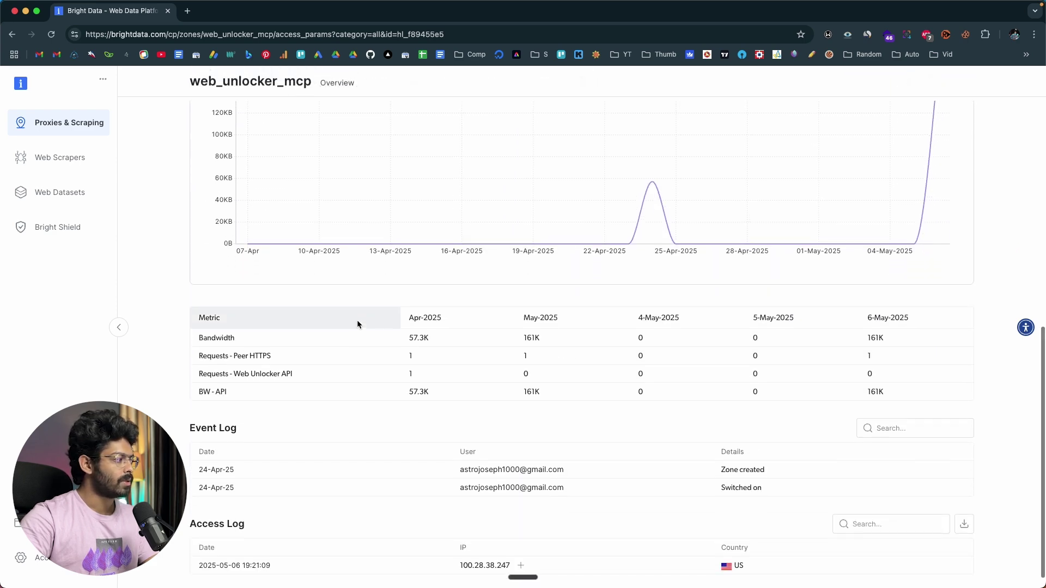
scroll(338, 283, "up", 4)
scroll(338, 311, "down", 5)
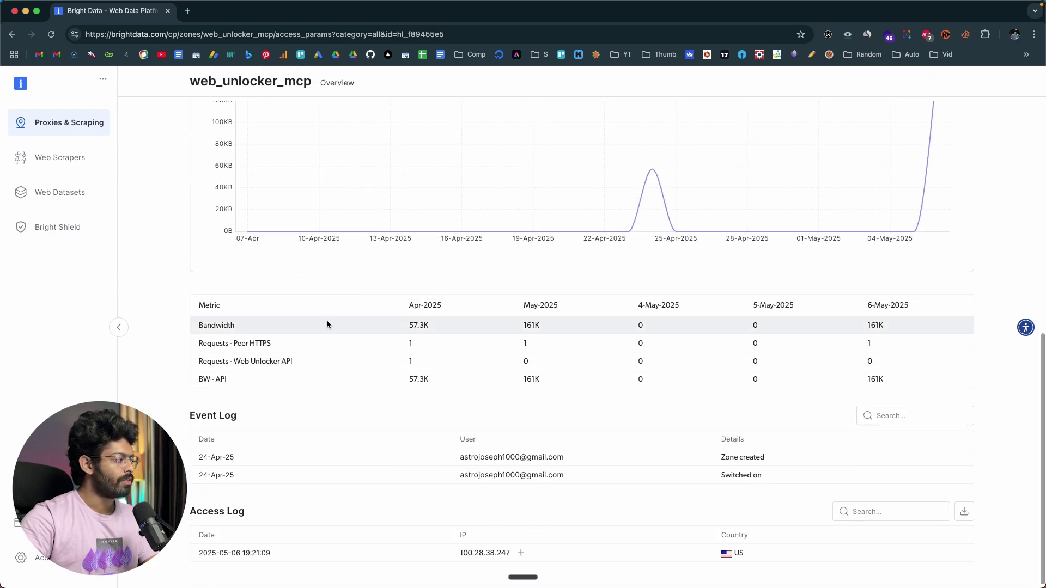
scroll(326, 325, "down", 1)
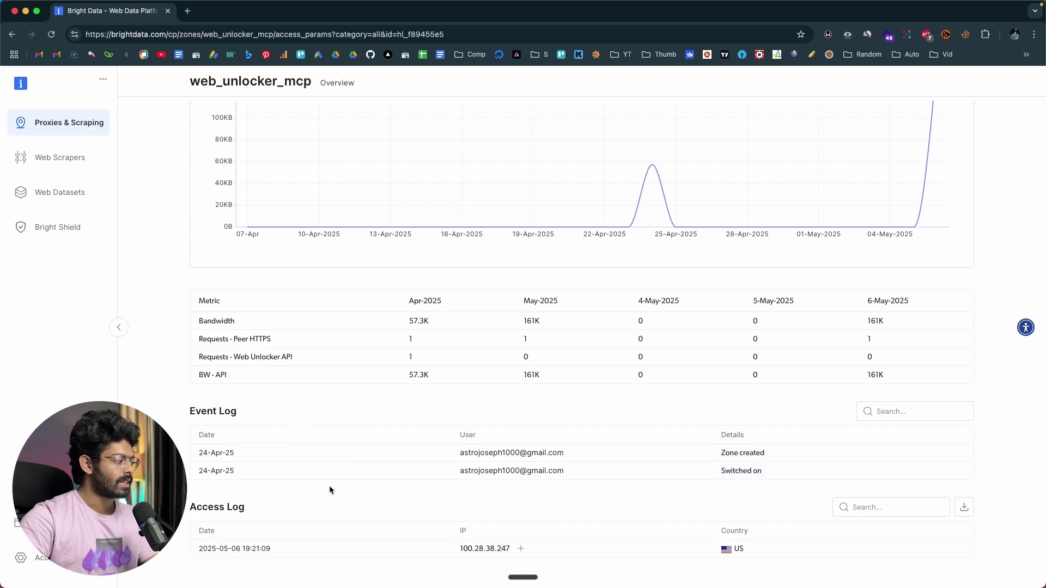
scroll(329, 485, "up", 10)
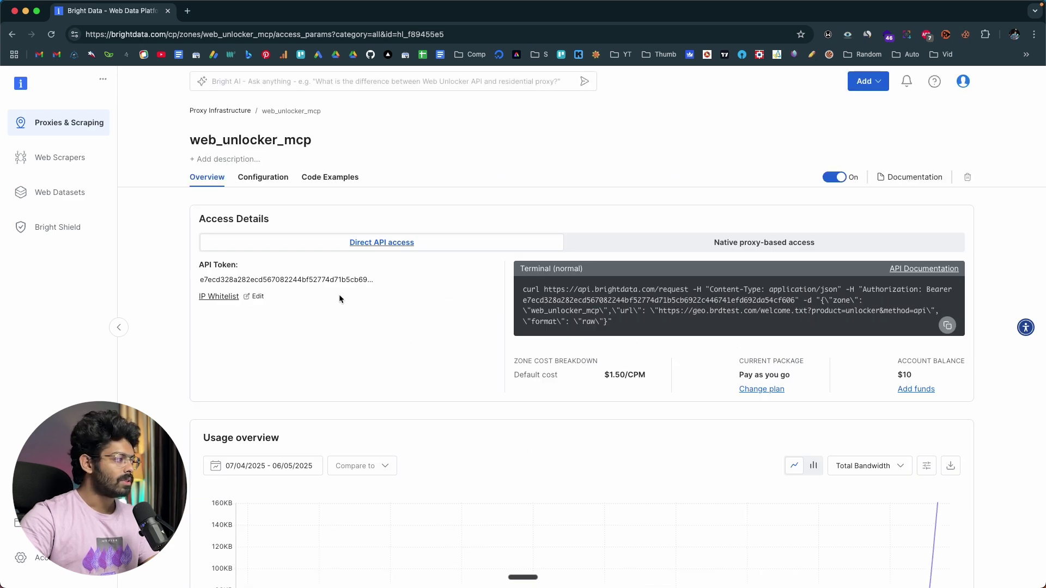
mouse_move(336, 289)
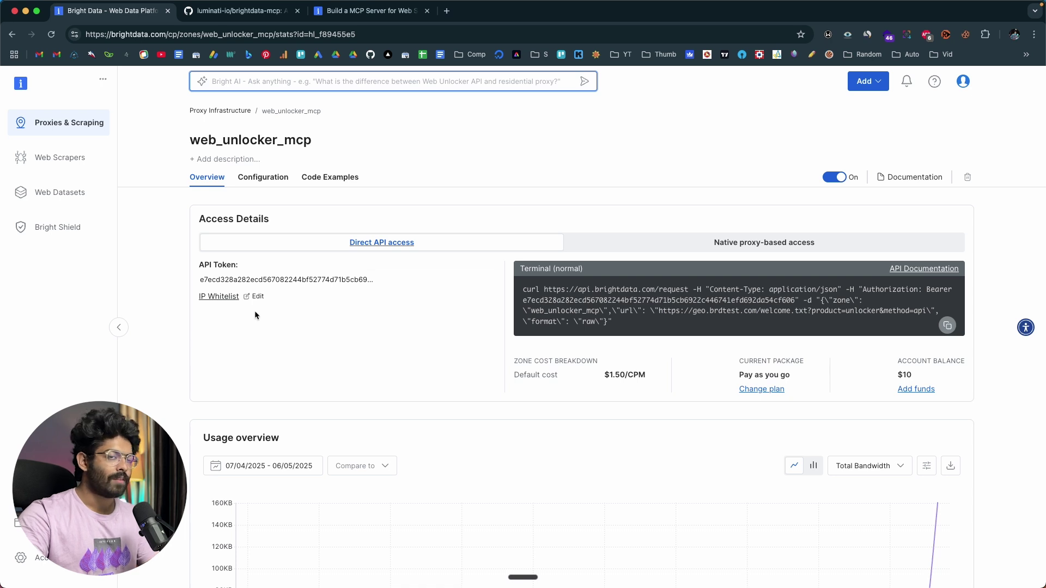
mouse_move(272, 282)
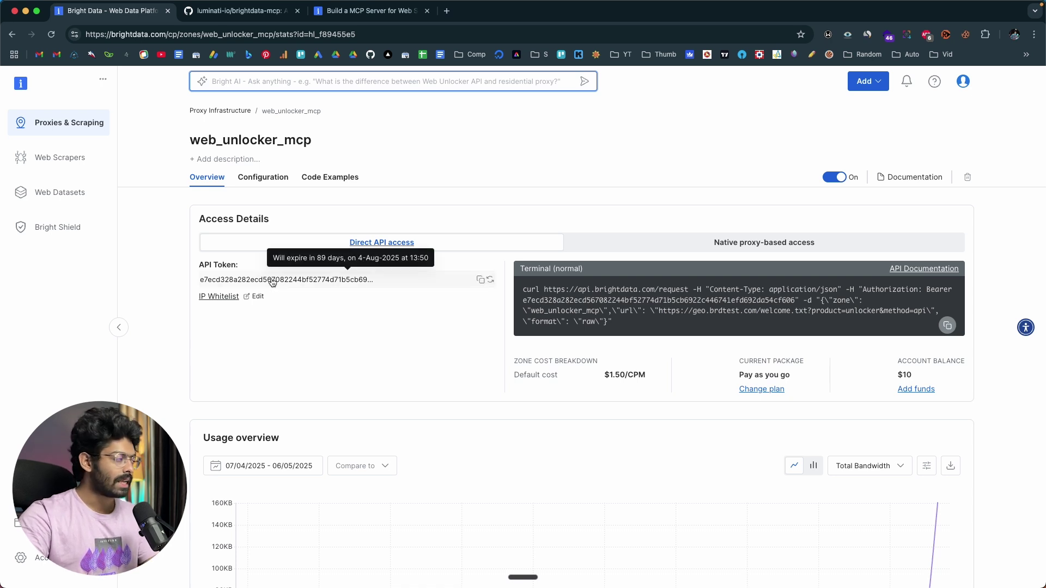
left_click(240, 11)
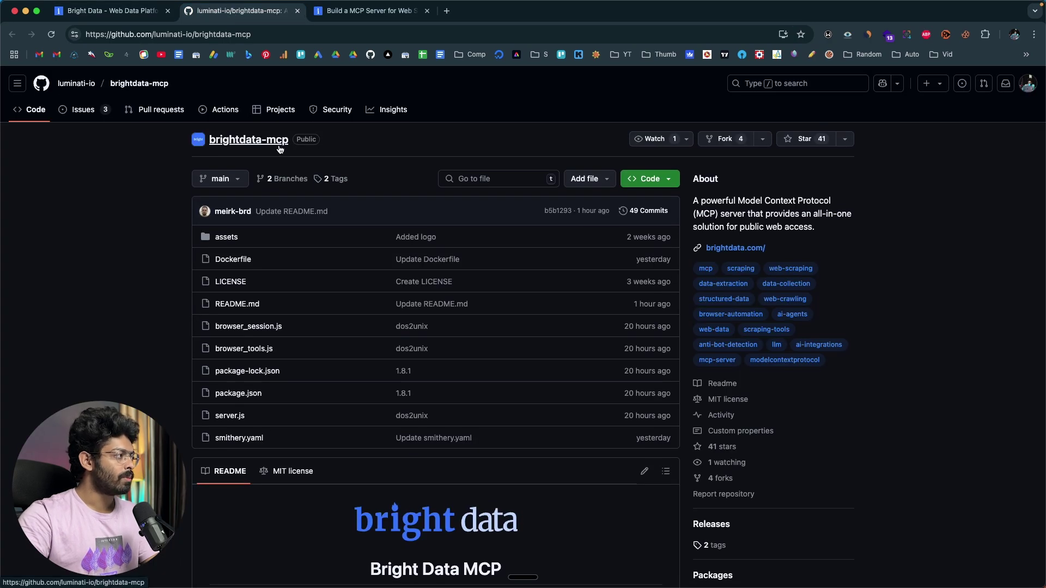
Find and select the Claude Desktop config JSON snippet in the brightdata-mcp README.
scroll(199, 176, "down", 8)
scroll(199, 176, "down", 20)
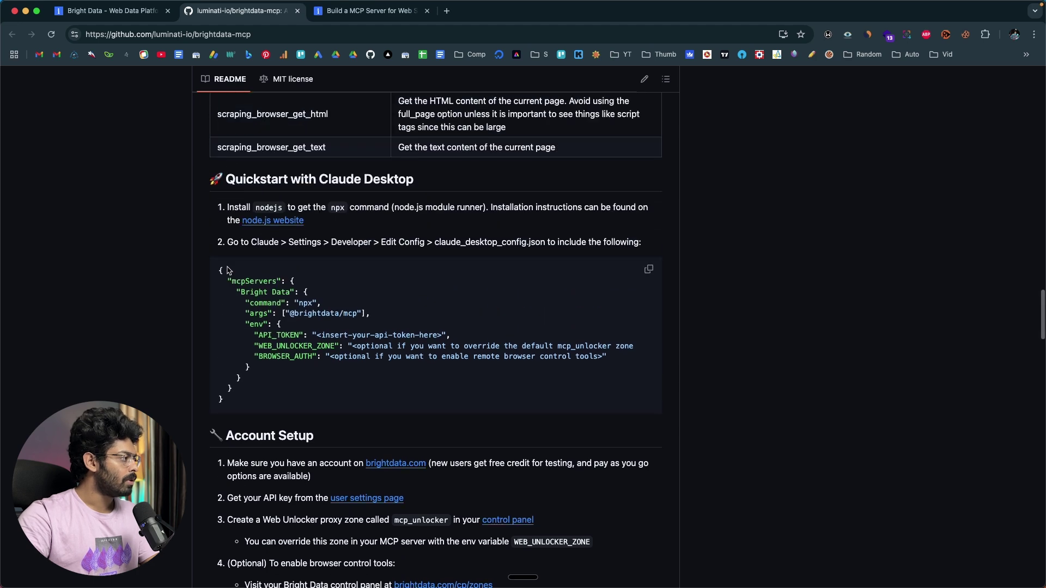
left_click_drag(220, 268, 256, 381)
left_click(314, 379)
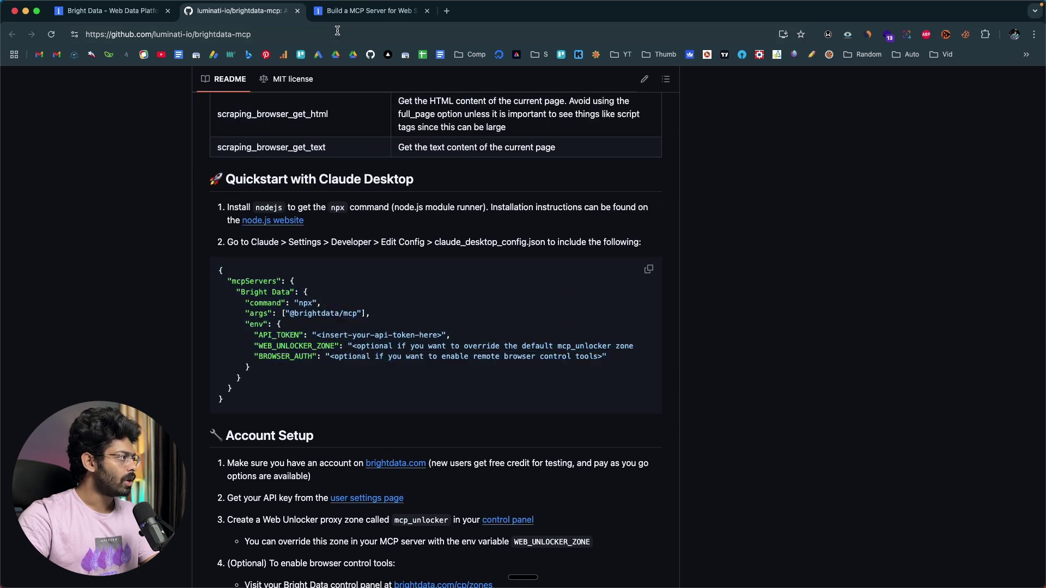
Compare the Bright Data blog post's config example, then go back to the web_unlocker_mcp zone dashboard.
left_click(370, 11)
scroll(191, 279, "up", 1)
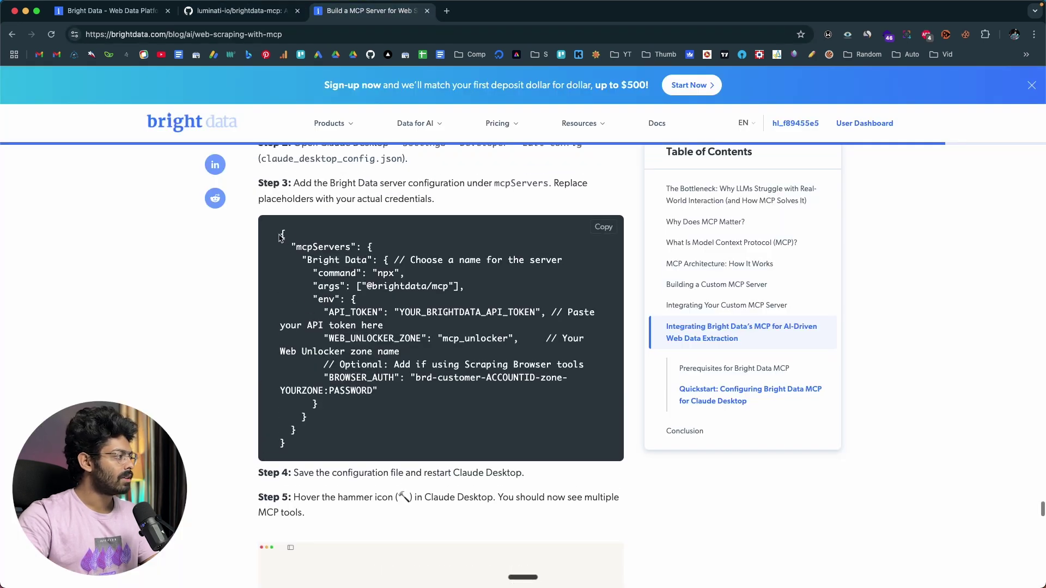
left_click_drag(280, 232, 388, 445)
left_click(380, 341)
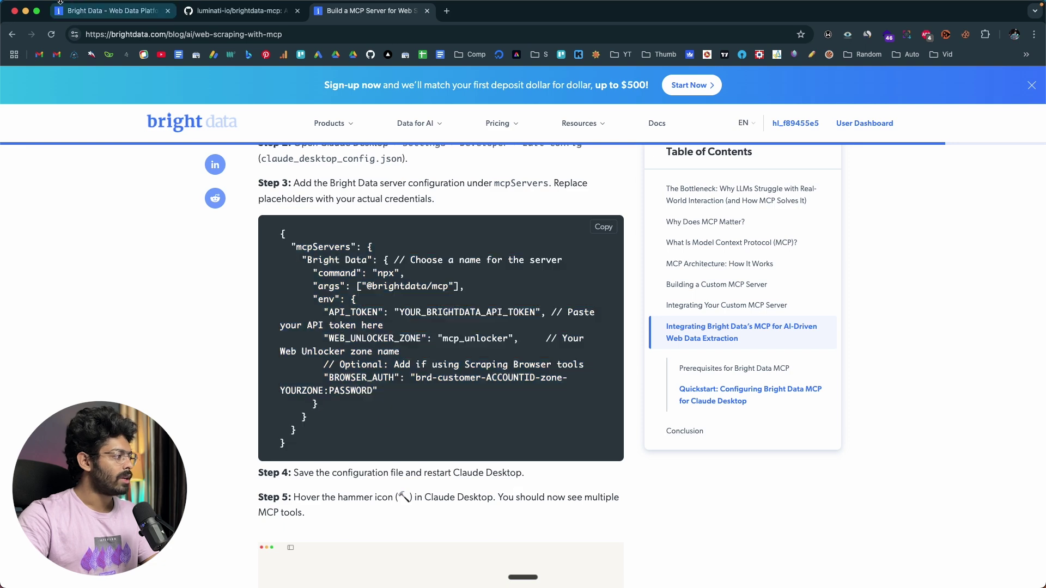
left_click(109, 11)
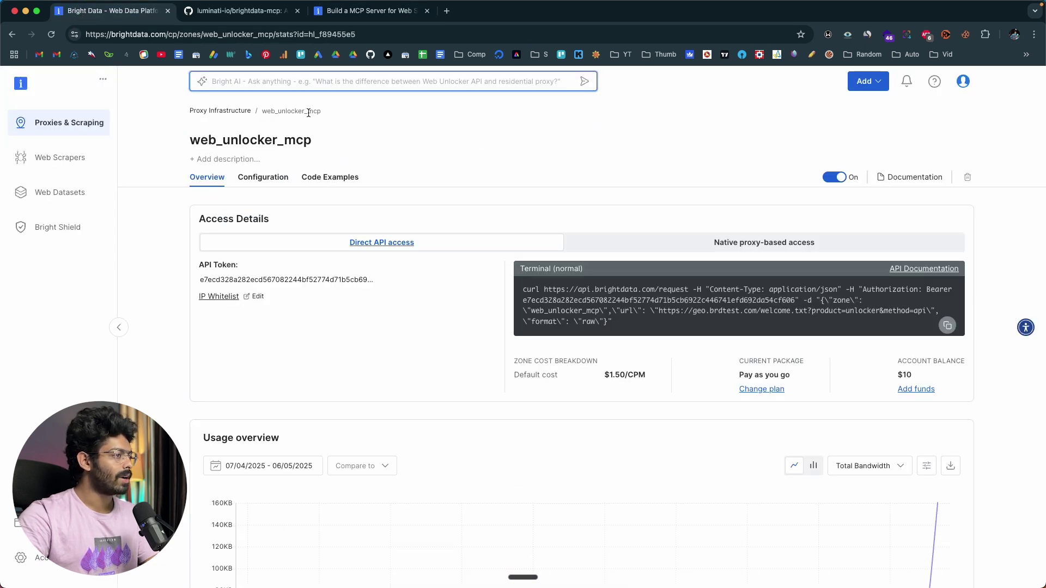
Open the Claude desktop download page at claude.ai/download in a new Chrome tab.
mouse_move(230, 278)
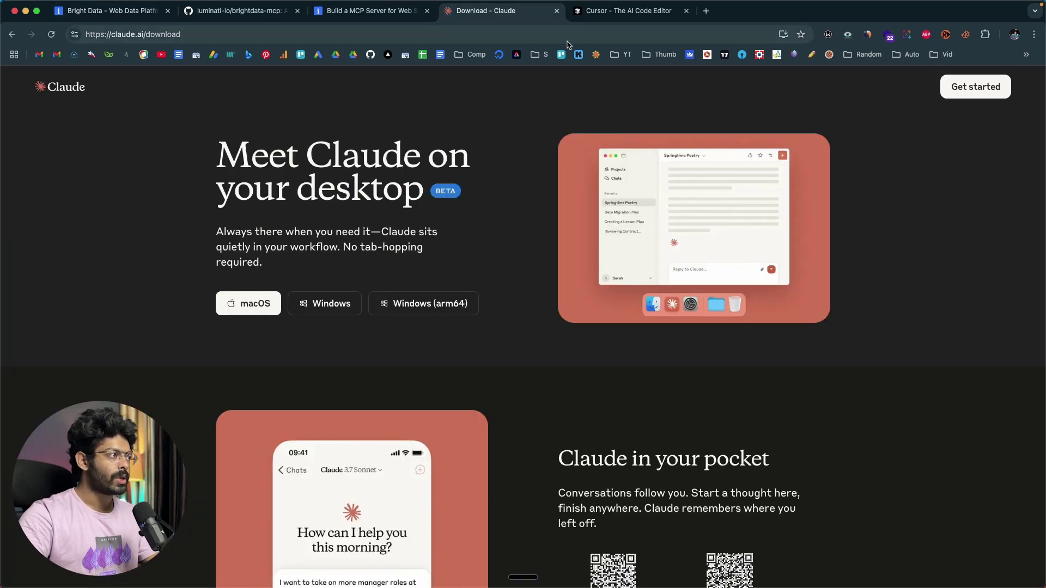
Return to the Claude download page, launch Claude Desktop and move its window up and left.
left_click(597, 14)
left_click(514, 16)
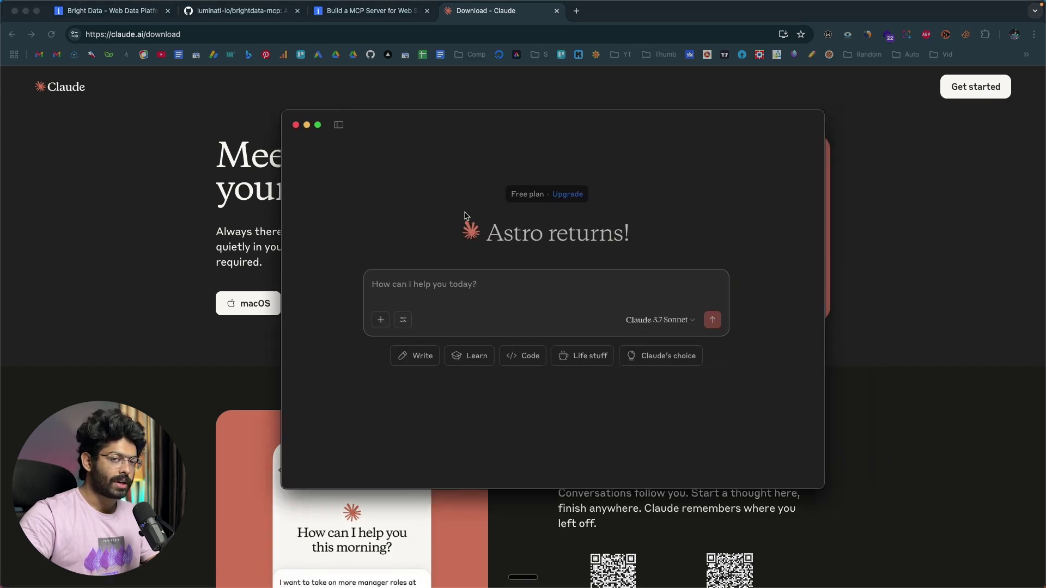
left_click_drag(445, 125, 369, 110)
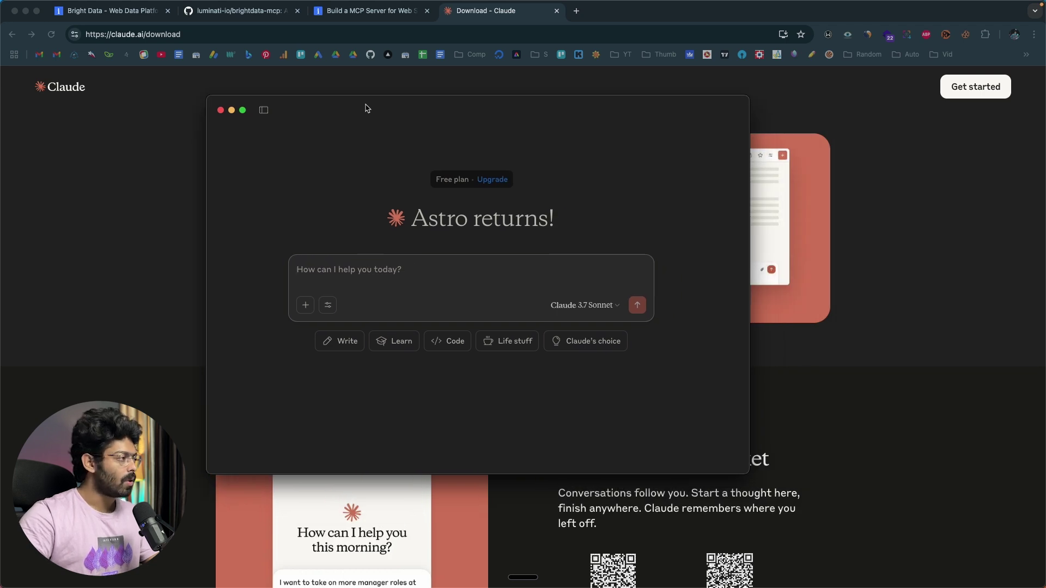
Open Claude's Developer settings and use Edit Config to reveal claude_desktop_config.json in Finder.
left_click(40, 5)
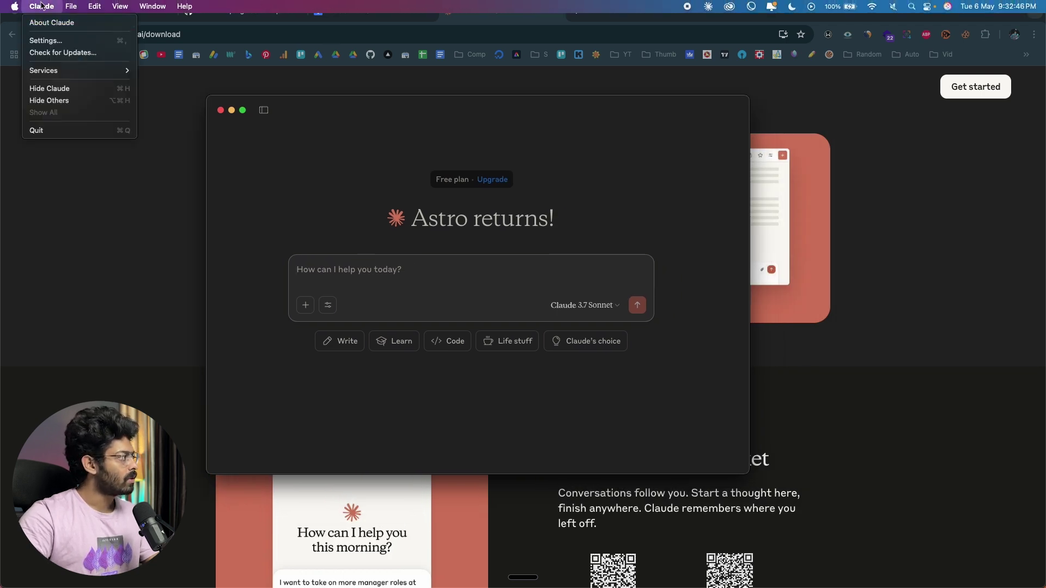
left_click(54, 42)
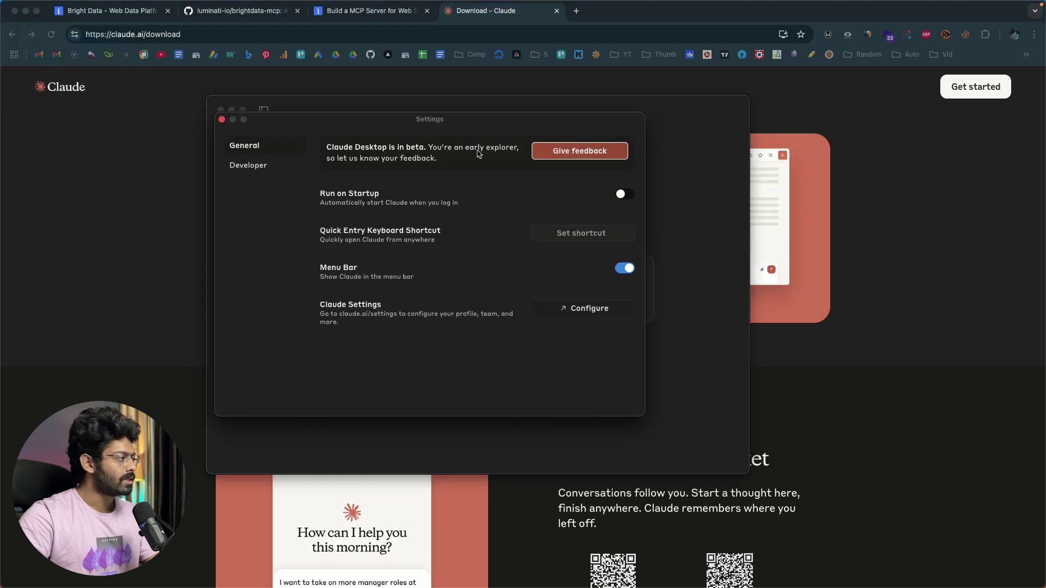
left_click(260, 170)
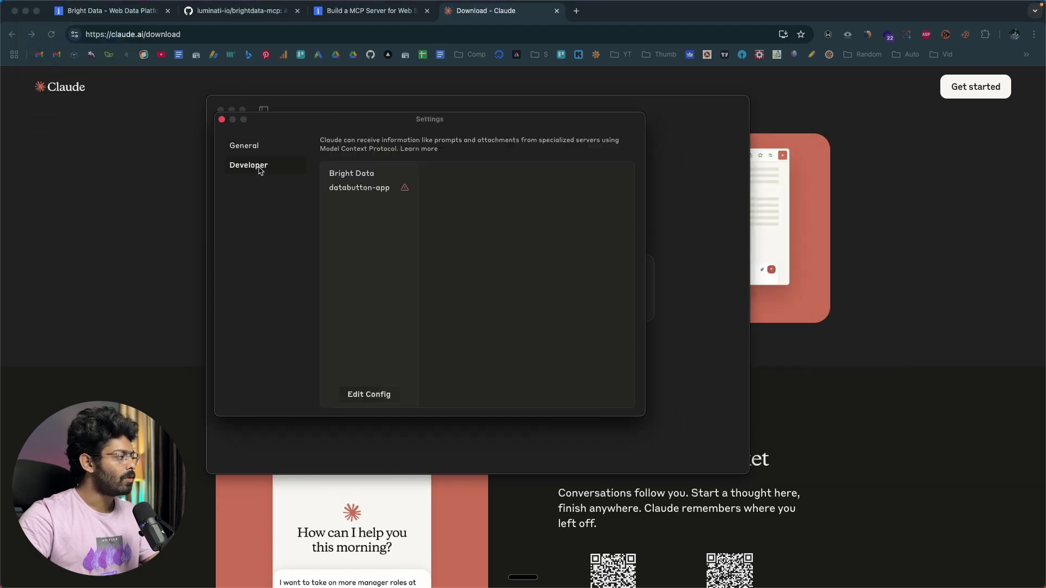
left_click(370, 396)
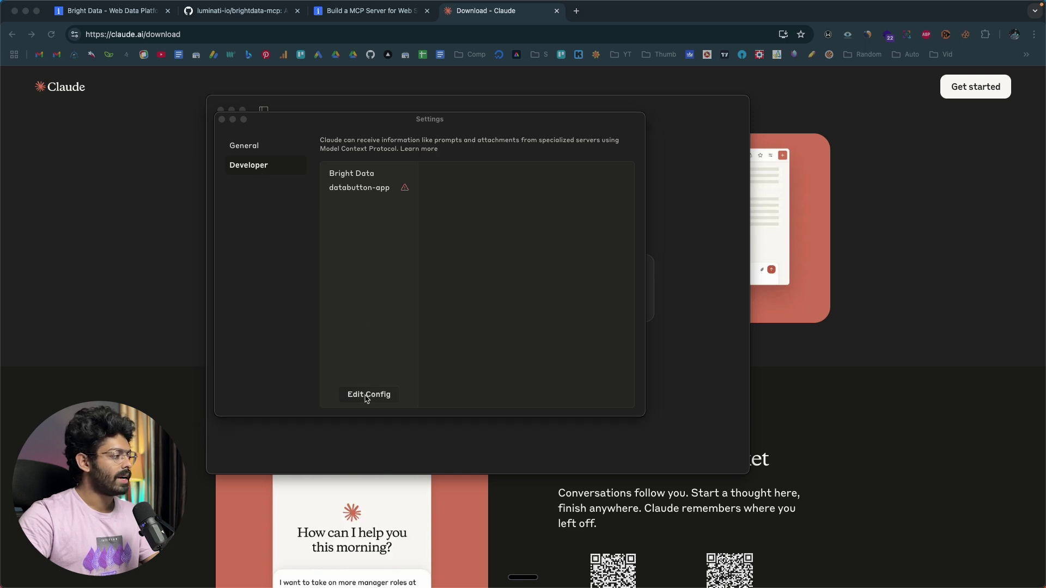
left_click_drag(573, 170, 489, 173)
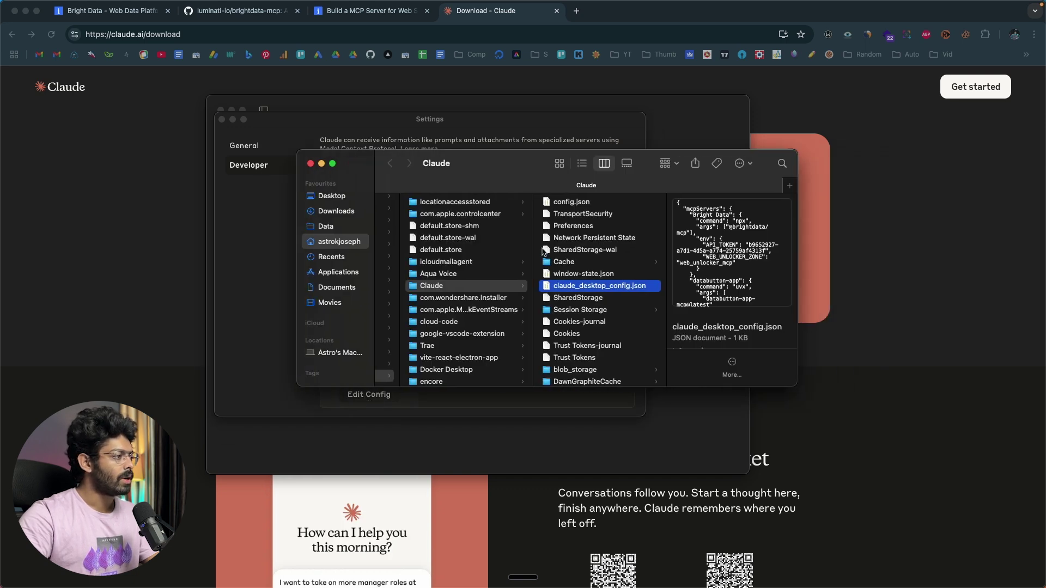
Open claude_desktop_config.json in Windsurf and delete its existing mcpServers contents, leaving the file empty.
double_click(627, 290)
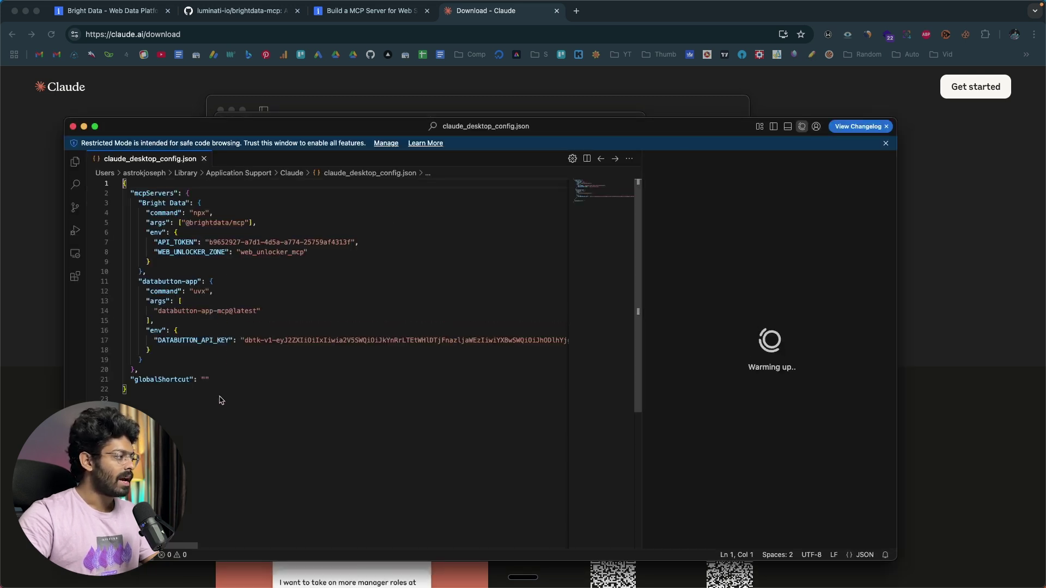
left_click_drag(196, 413, 99, 187)
key("BackSpace")
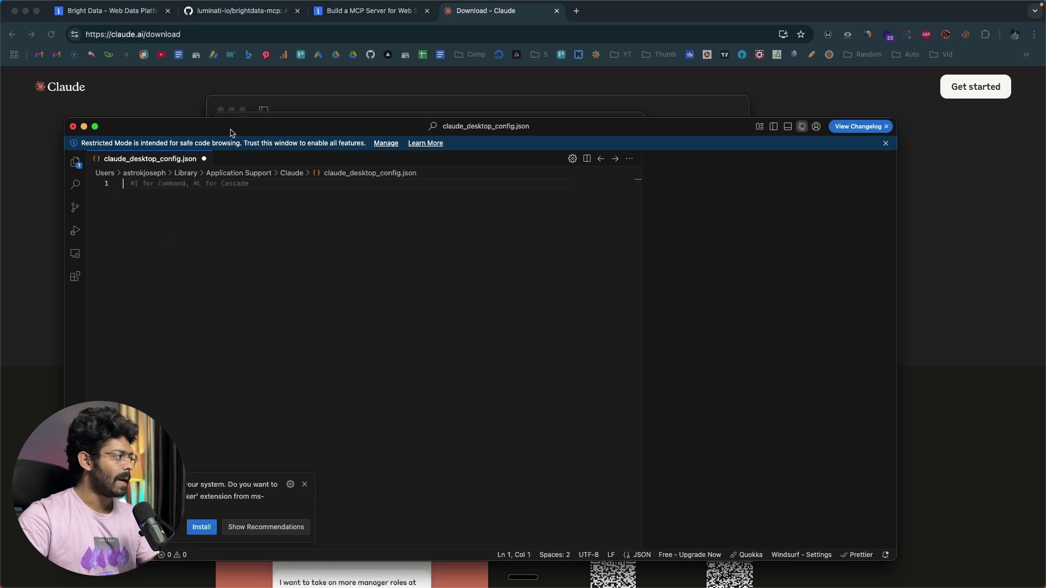
left_click_drag(233, 131, 276, 131)
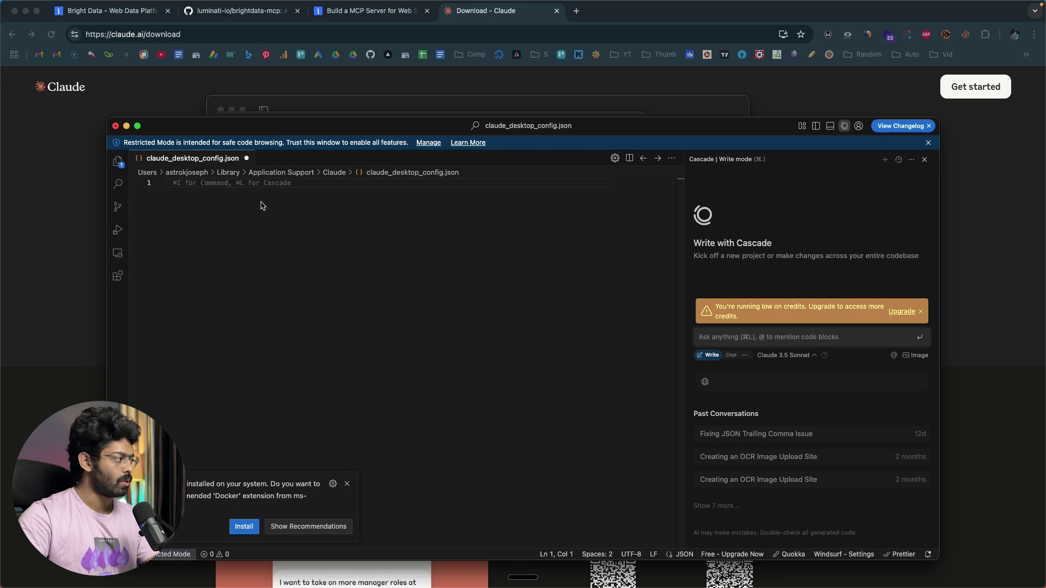
left_click(314, 235)
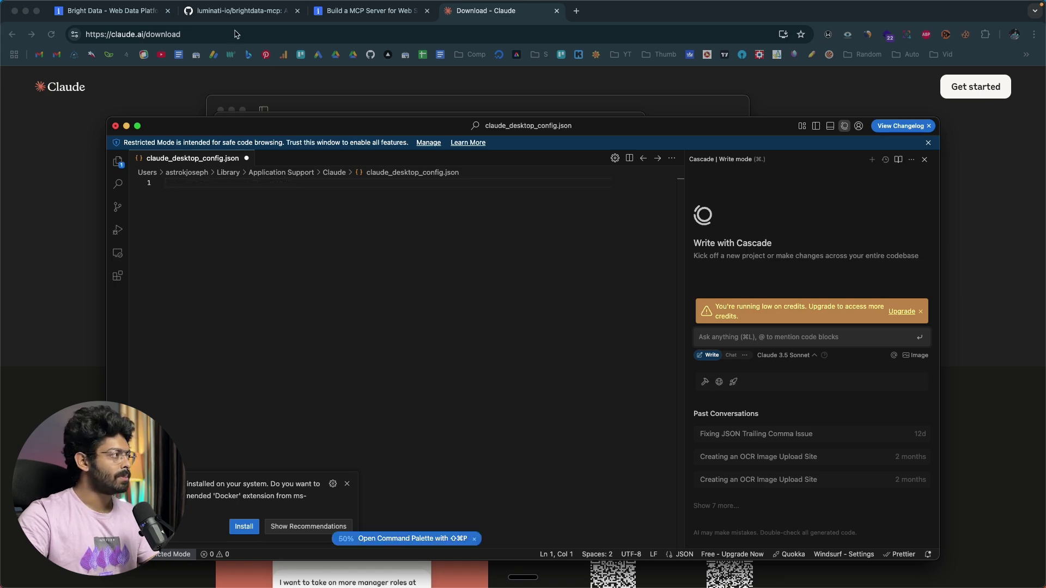
Copy the Claude Desktop quickstart JSON from the brightdata-mcp README, then return to the Windsurf config file.
left_click(231, 12)
scroll(304, 343, "down", 1)
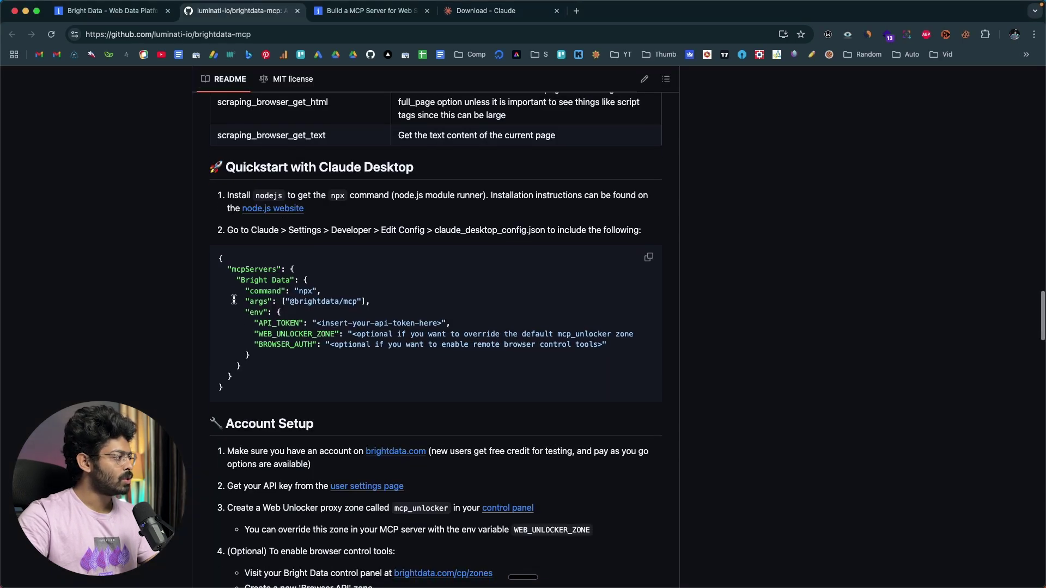
left_click_drag(218, 259, 288, 389)
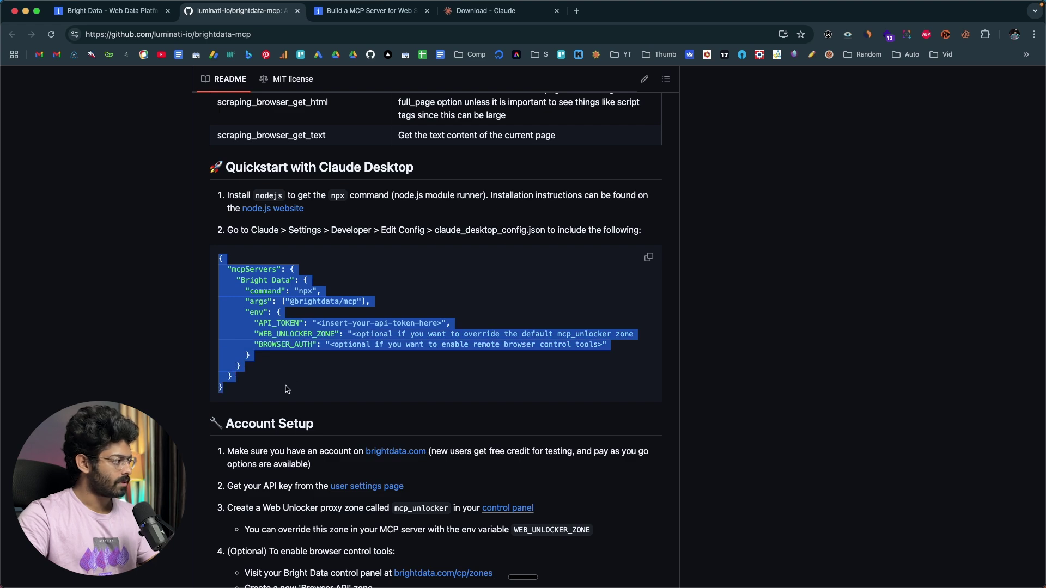
left_click(368, 12)
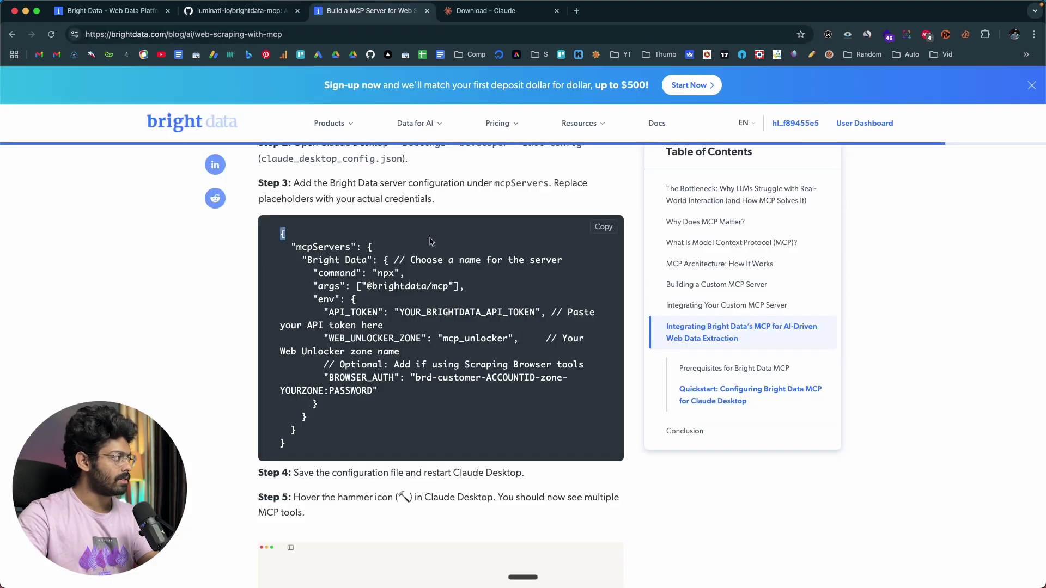
left_click_drag(280, 231, 365, 429)
left_click(402, 370)
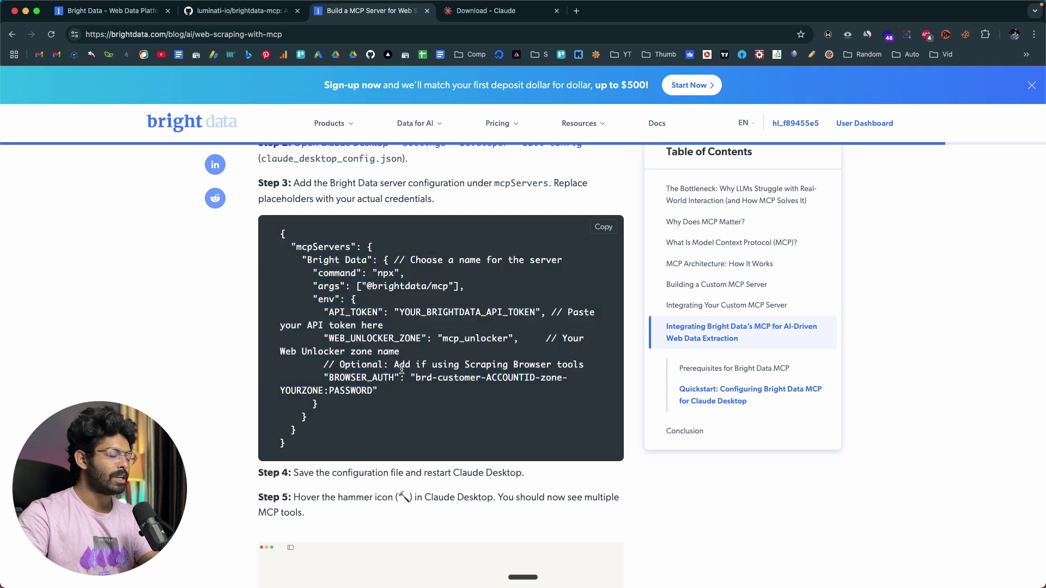
key("super+Tab")
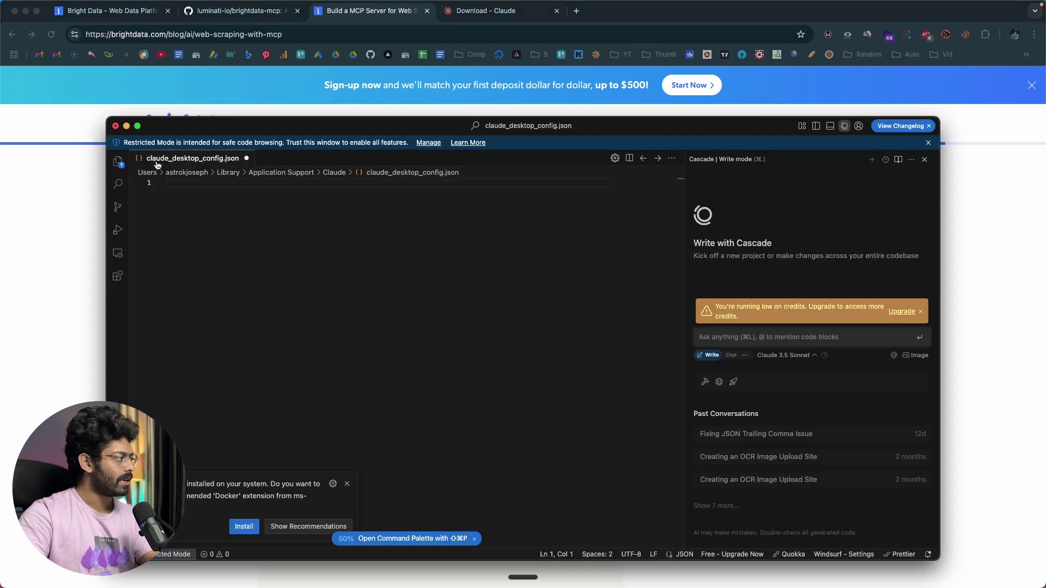
Paste the Bright Data mcpServers config into claude_desktop_config.json and check its API_TOKEN placeholder line.
key("super+v")
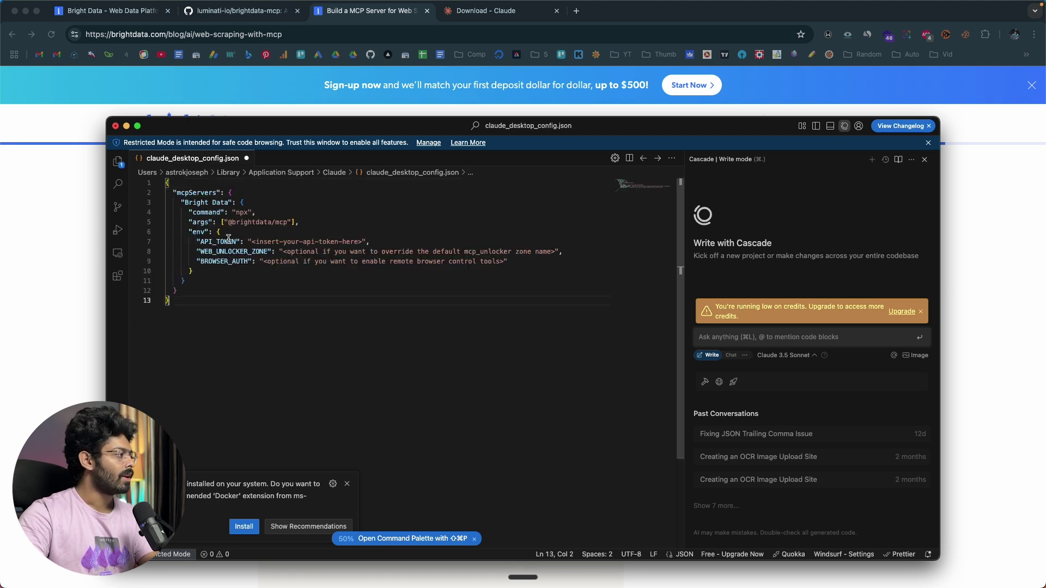
left_click_drag(200, 241, 418, 238)
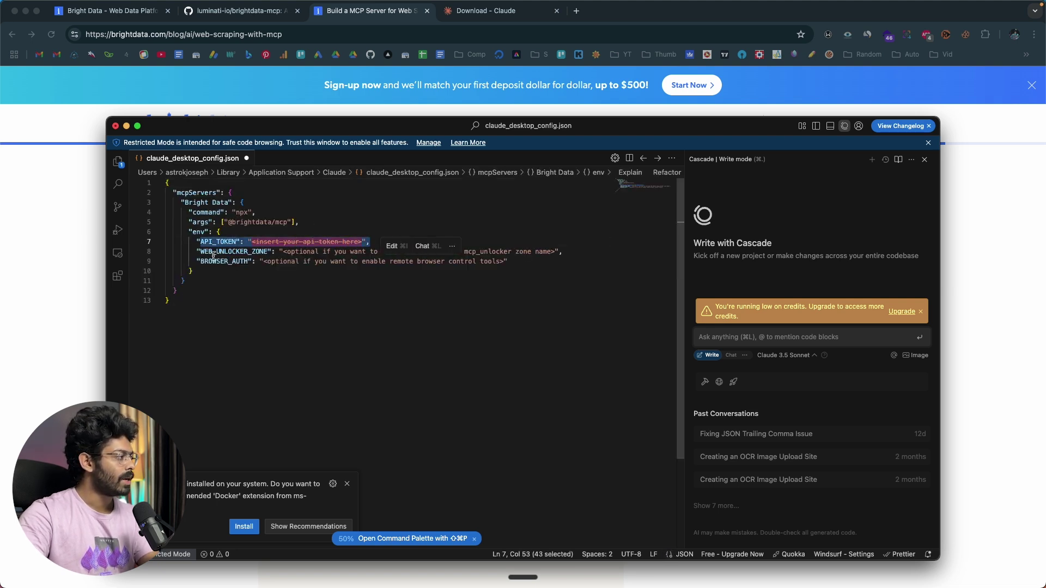
left_click(368, 232)
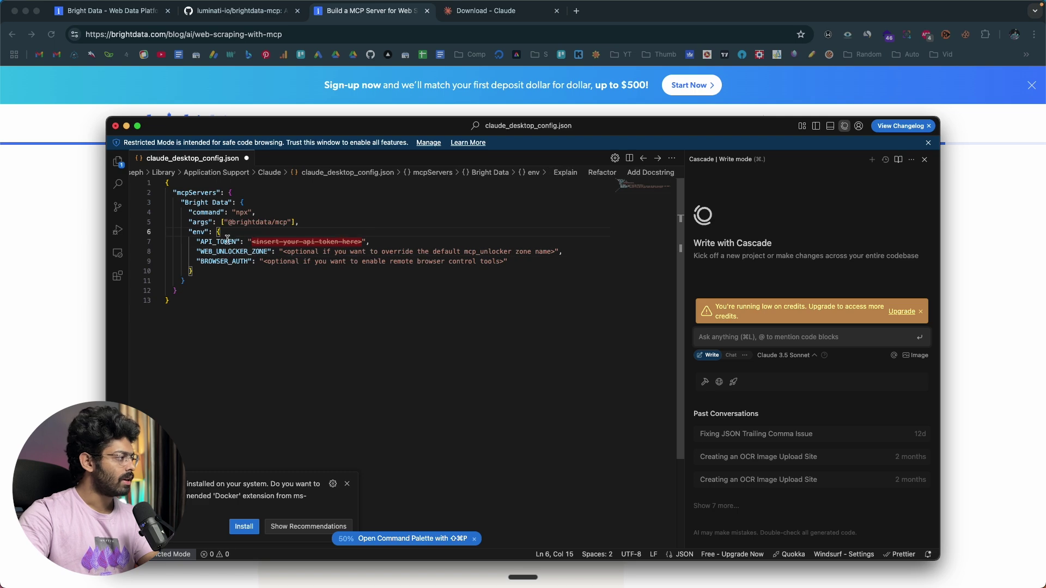
left_click(57, 253)
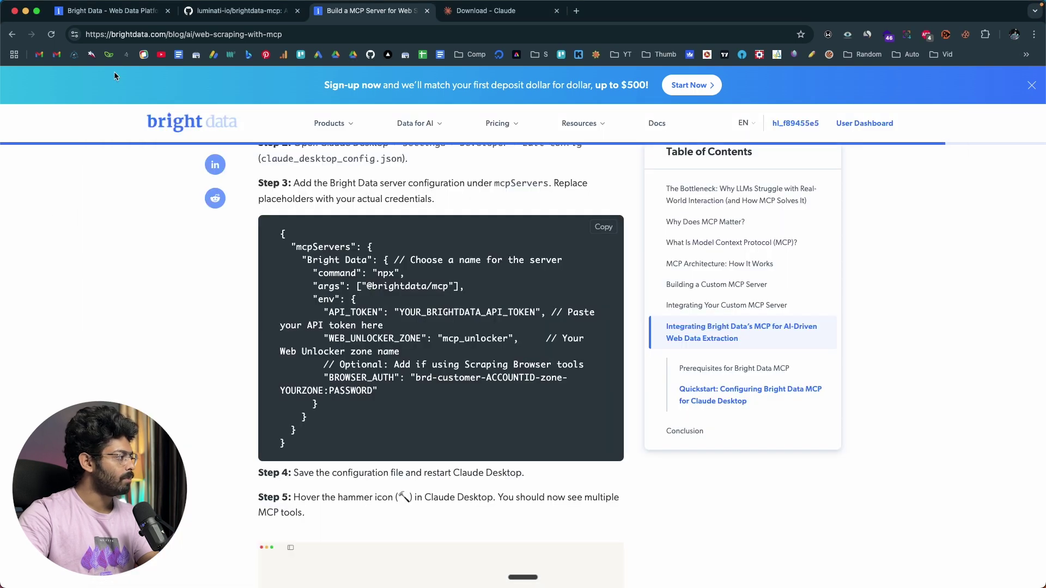
Copy the Bright Data API token from account settings and select the API_TOKEN placeholder in the config.
left_click(109, 10)
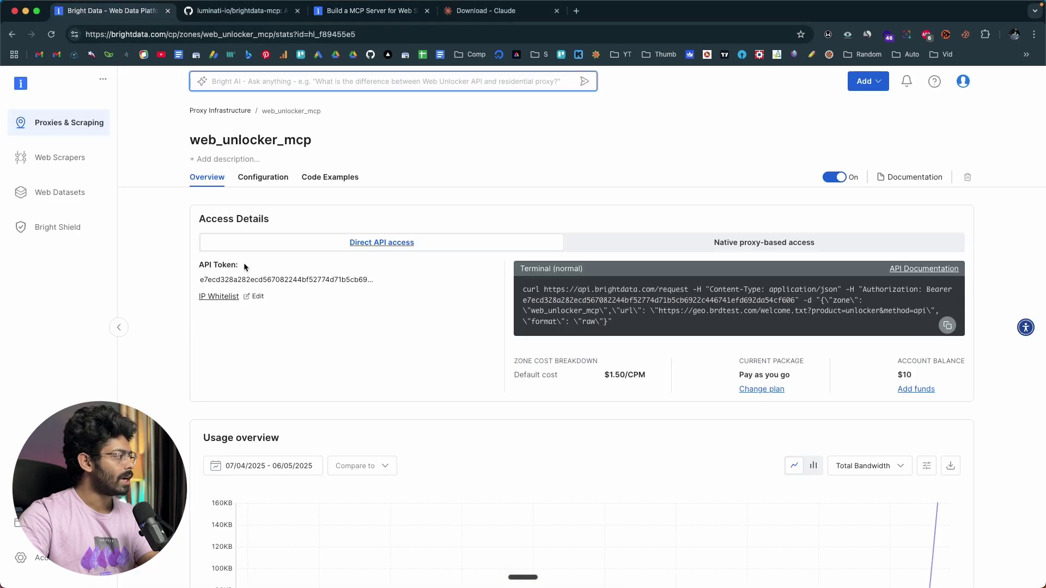
mouse_move(241, 279)
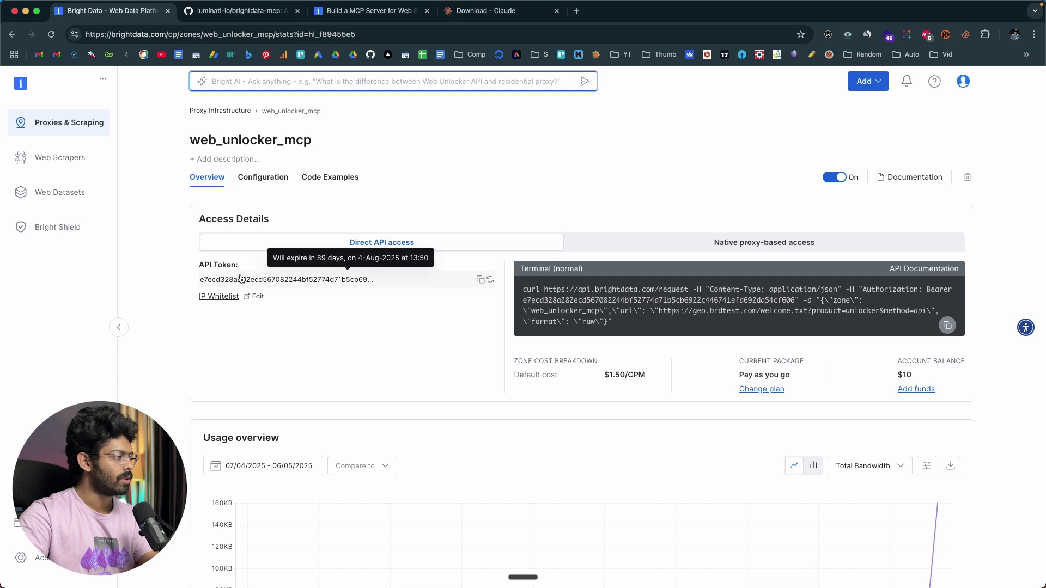
left_click(42, 557)
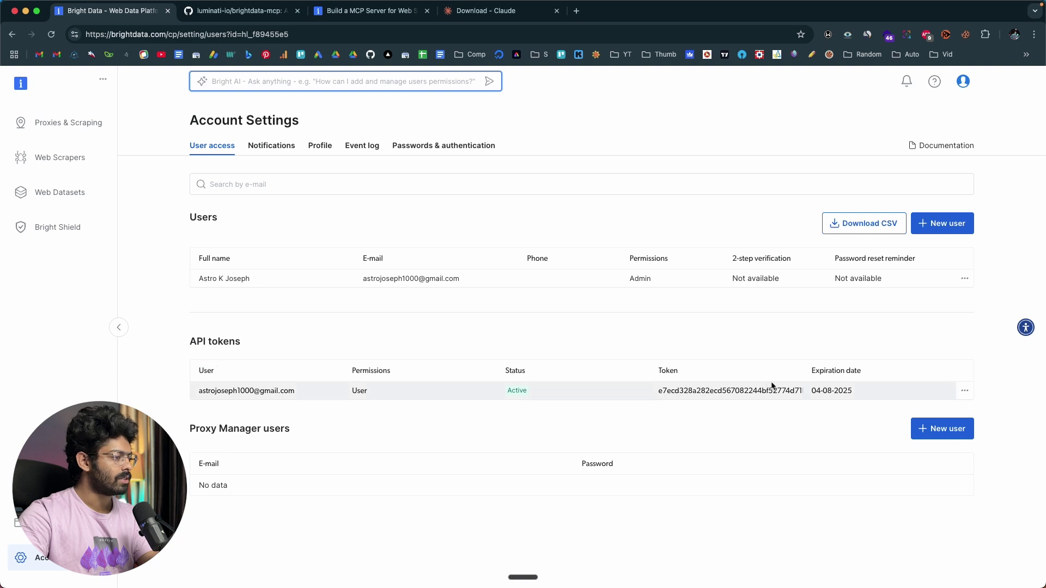
left_click(965, 391)
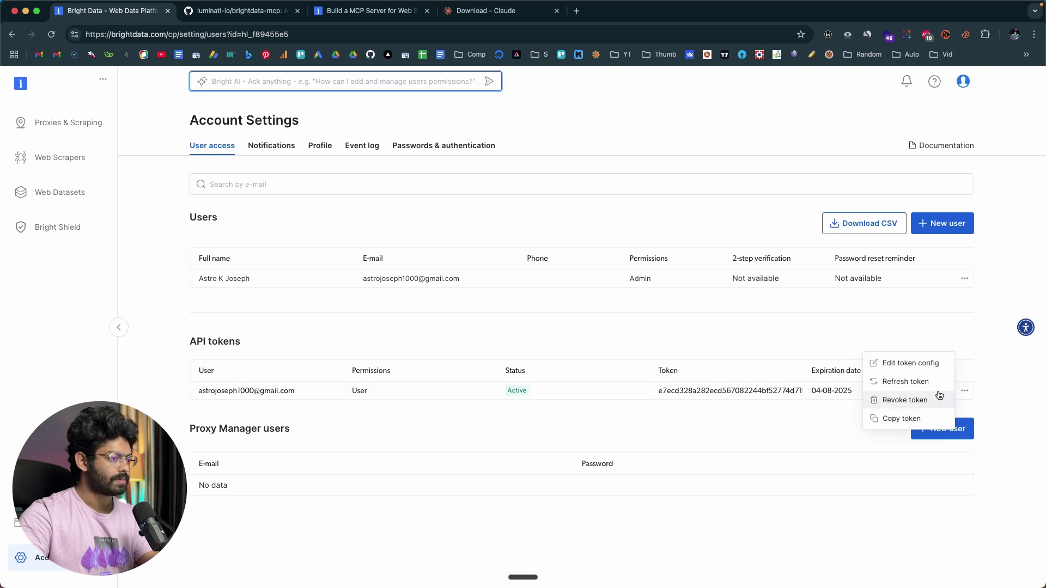
left_click(870, 417)
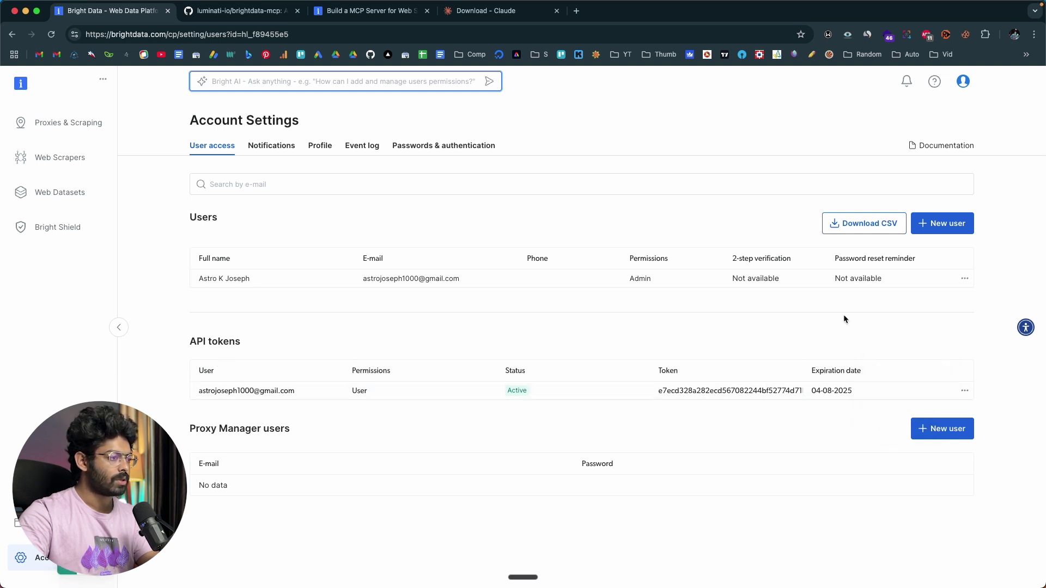
key("super+Tab")
left_click_drag(363, 241, 257, 242)
Paste the API token, then copy zone name web_unlocker_mcp from Proxies & Scraping into WEB_UNLOCKER_ZONE.
key("super+v")
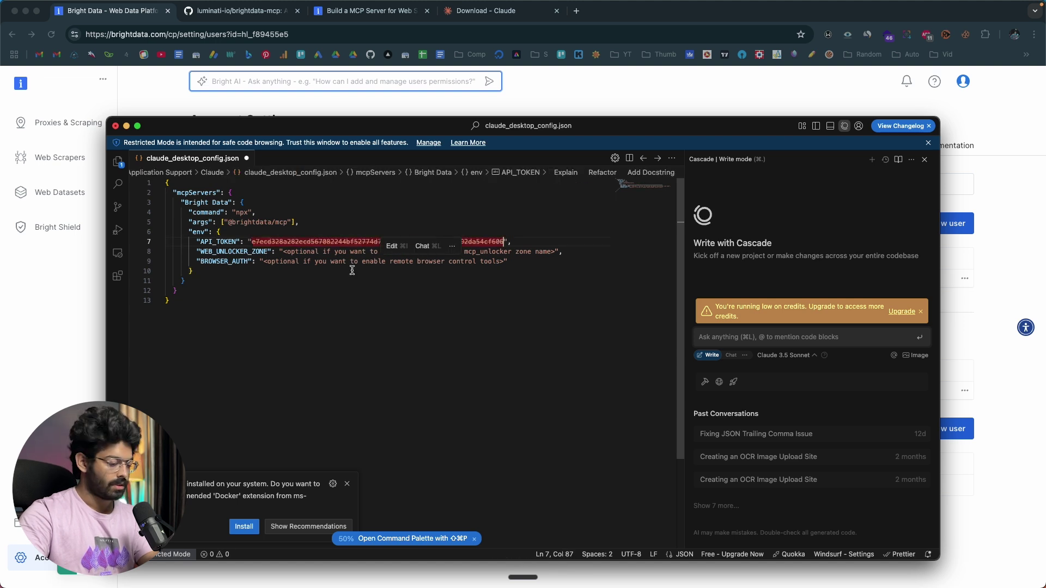
left_click(349, 317)
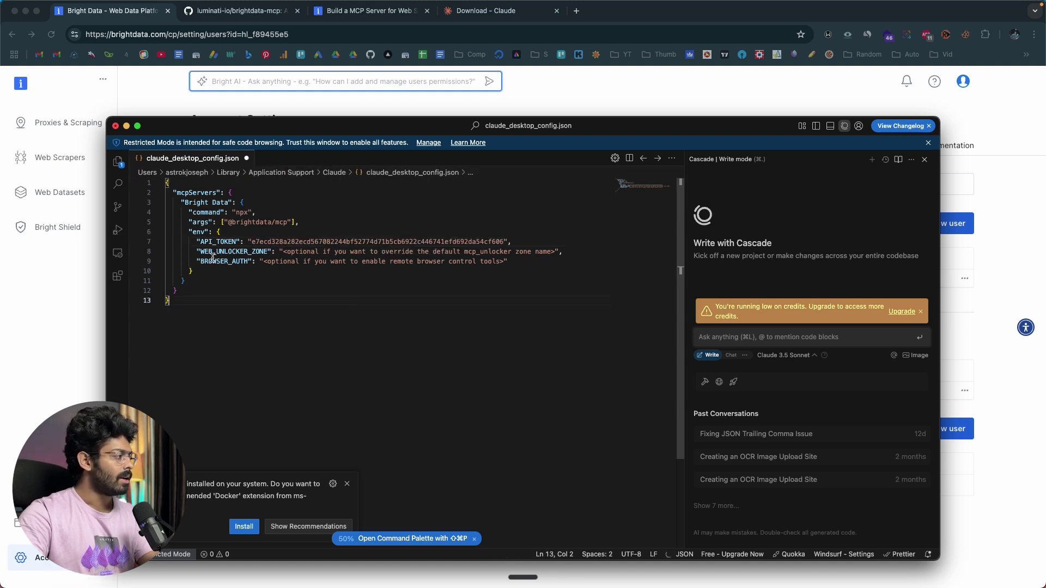
left_click(63, 342)
left_click(75, 130)
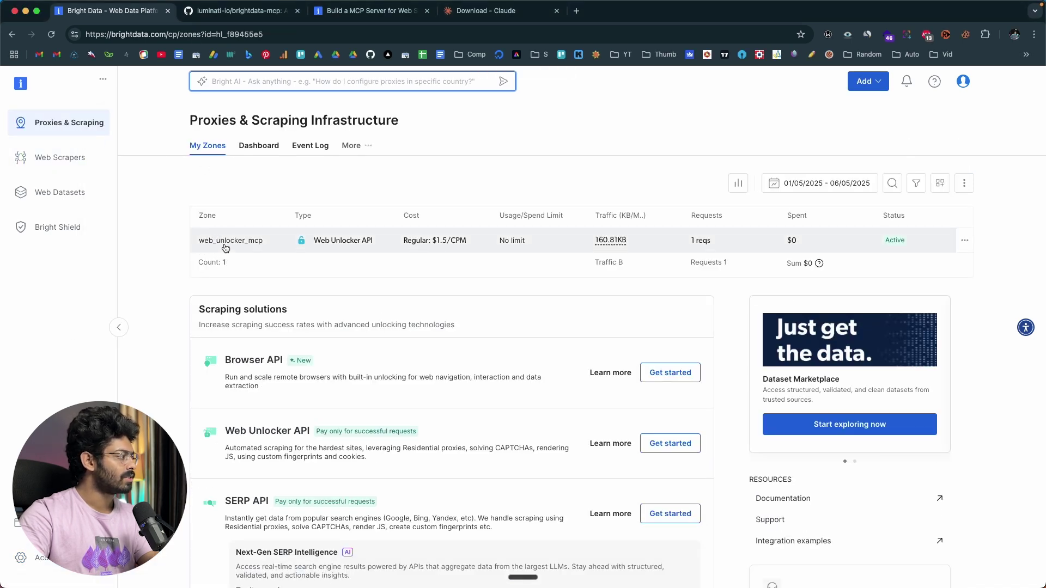
left_click_drag(268, 247, 199, 241)
key("super+Tab")
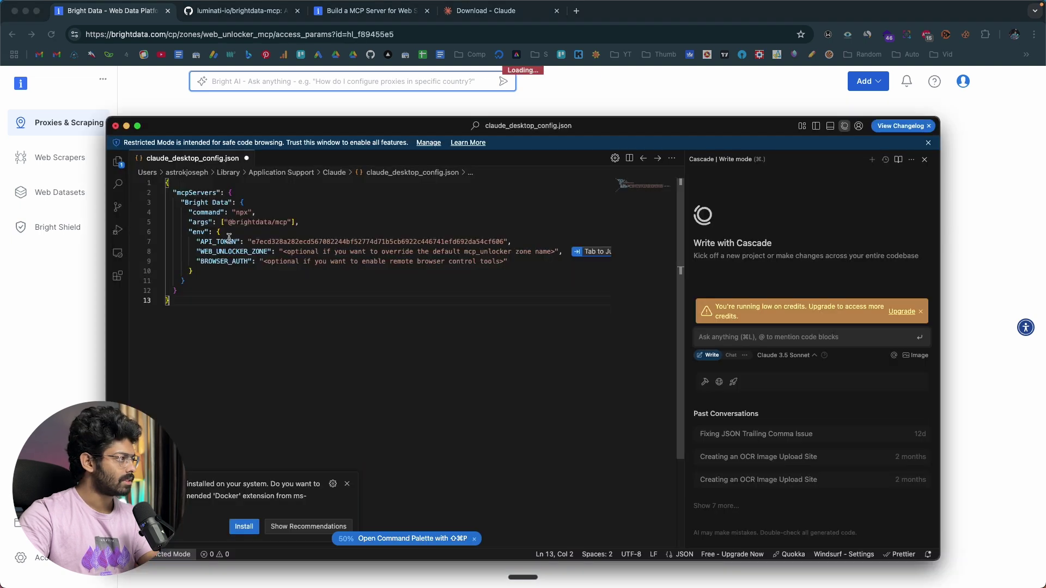
left_click_drag(555, 251, 266, 251)
key("super+v")
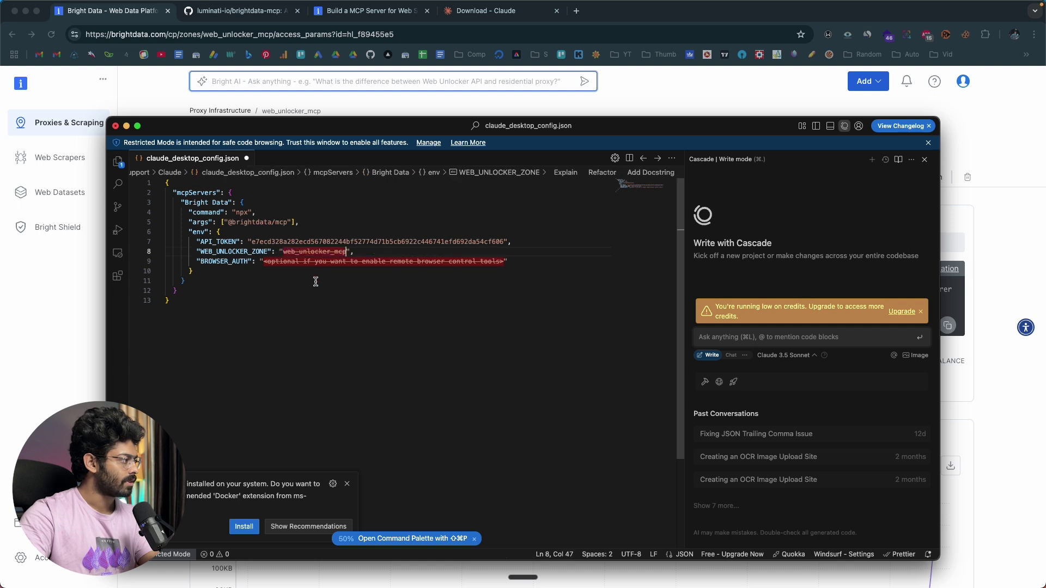
left_click(308, 301)
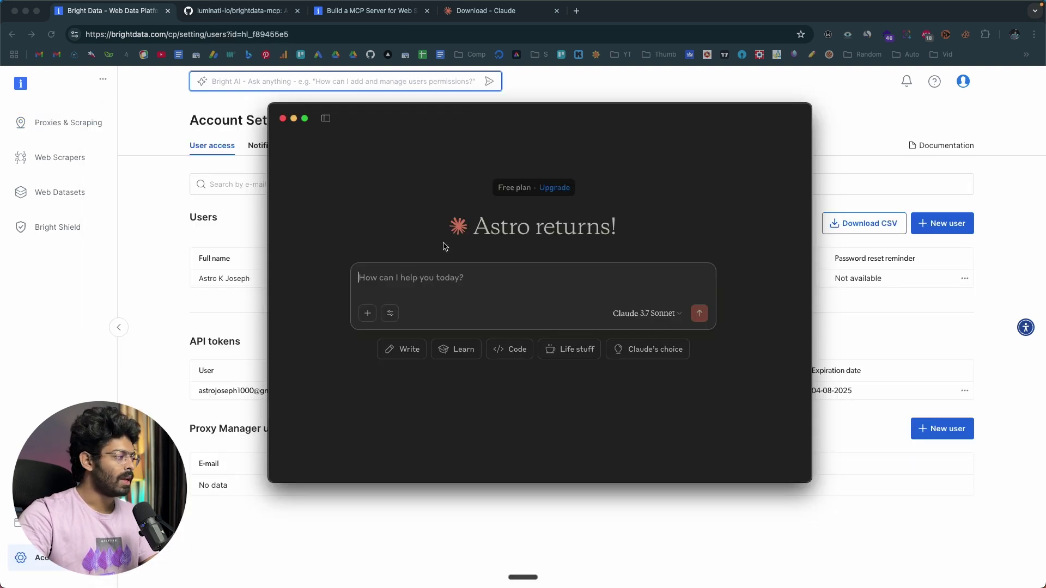
Review Bright Data's enabled tools (search_engine, scrape_as_markdown, web_data_*) in Search and tools, then close the list.
left_click(393, 314)
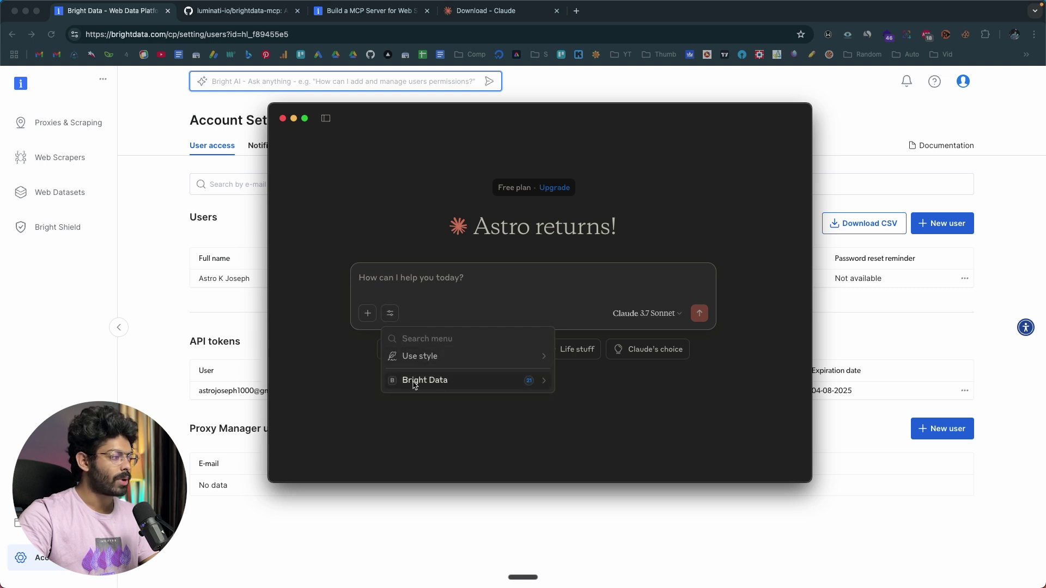
left_click(475, 383)
scroll(455, 401, "down", 5)
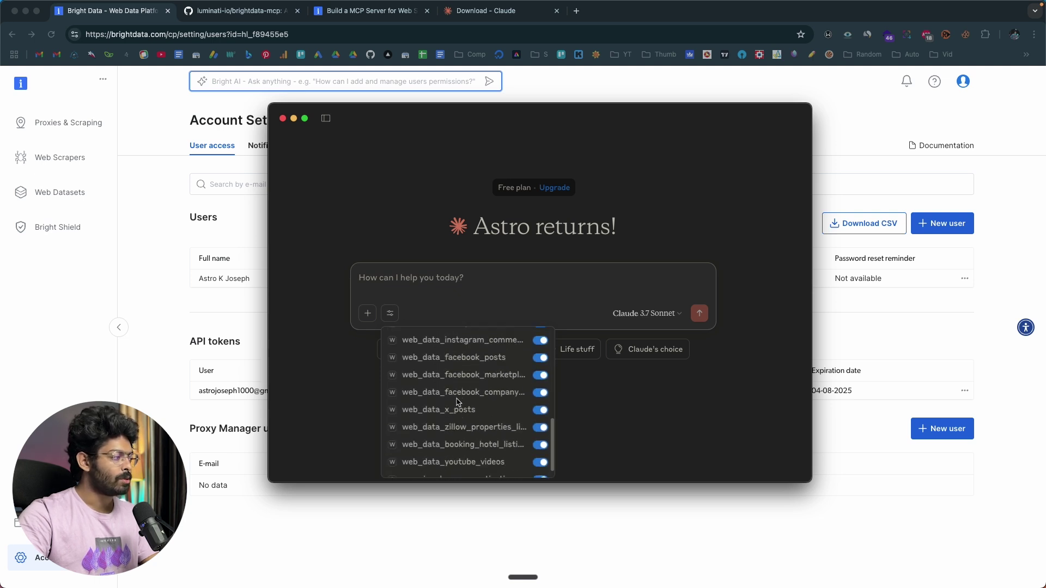
scroll(461, 401, "up", 10)
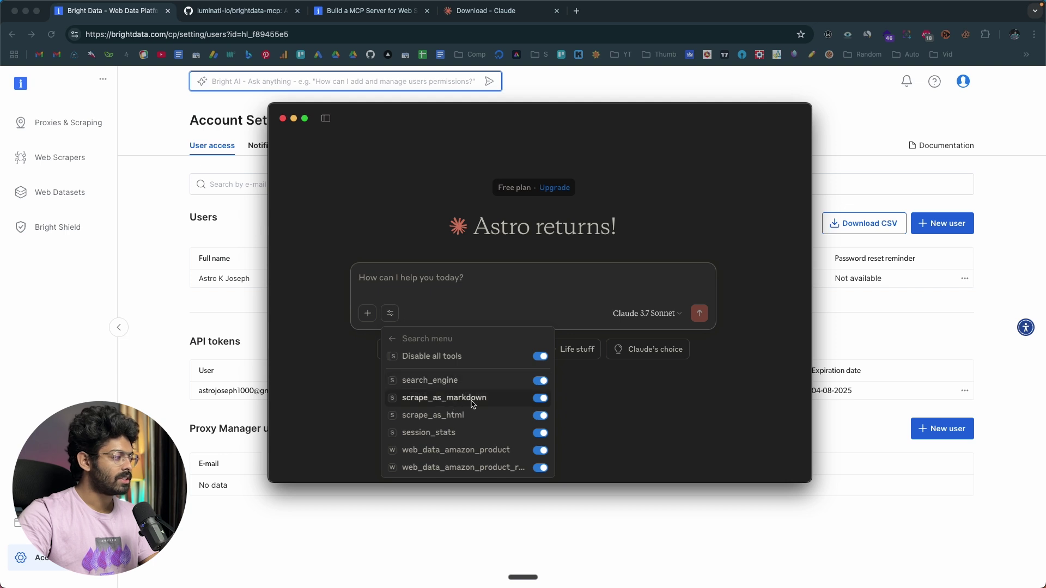
scroll(460, 416, "down", 2)
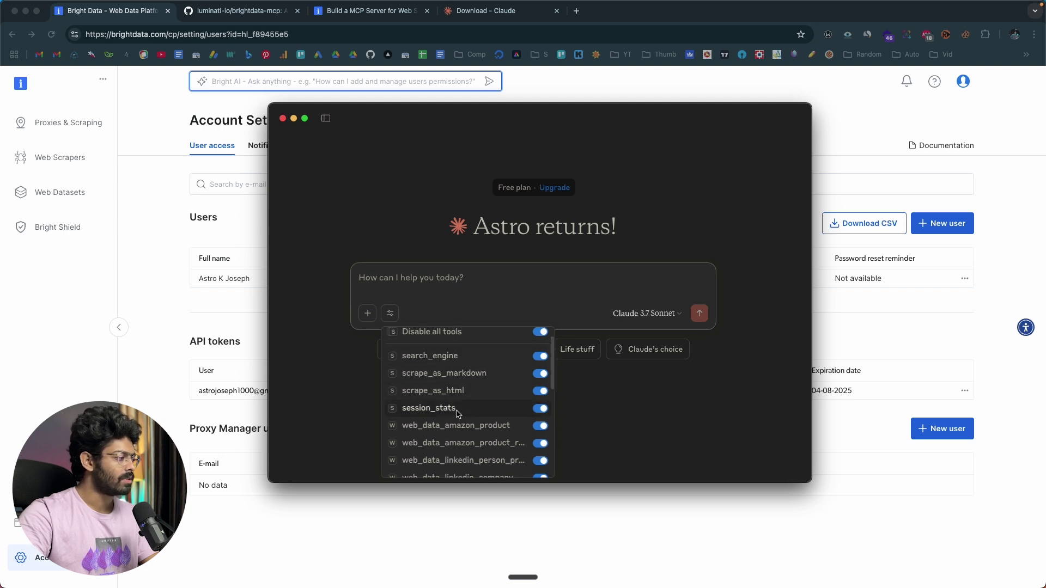
scroll(460, 411, "down", 1)
scroll(502, 387, "down", 2)
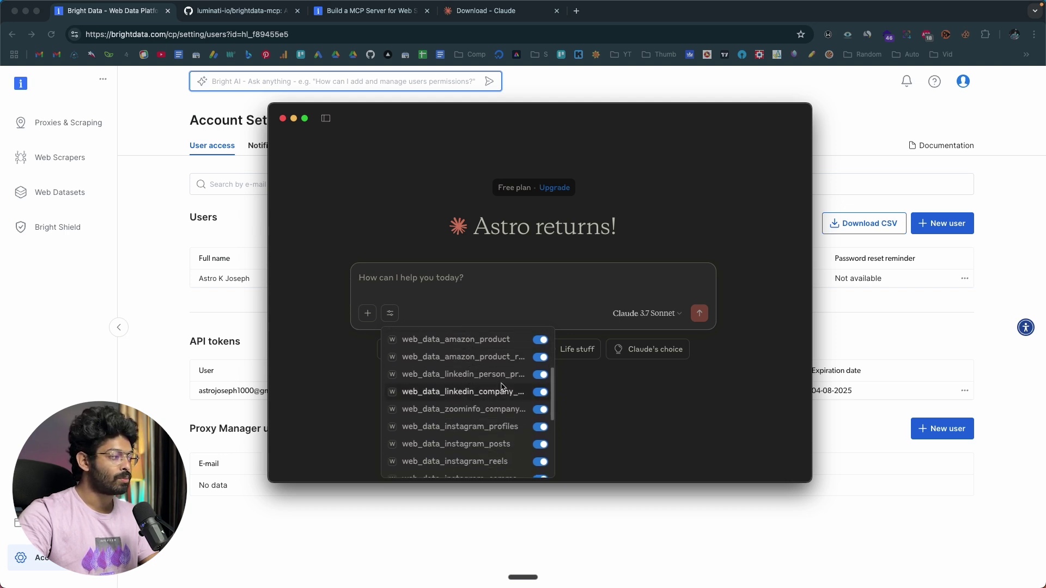
scroll(496, 390, "down", 3)
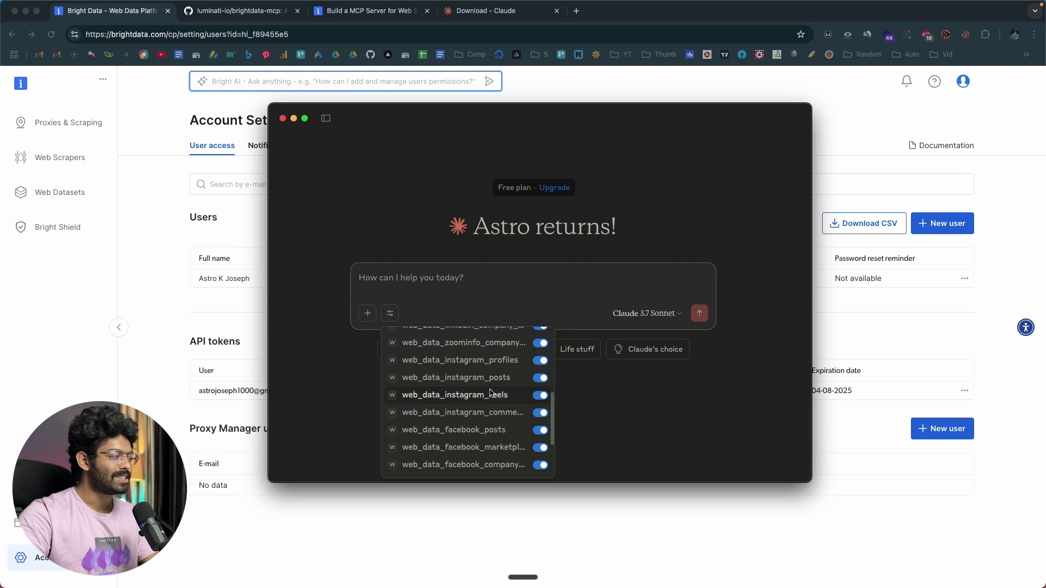
scroll(490, 392, "down", 3)
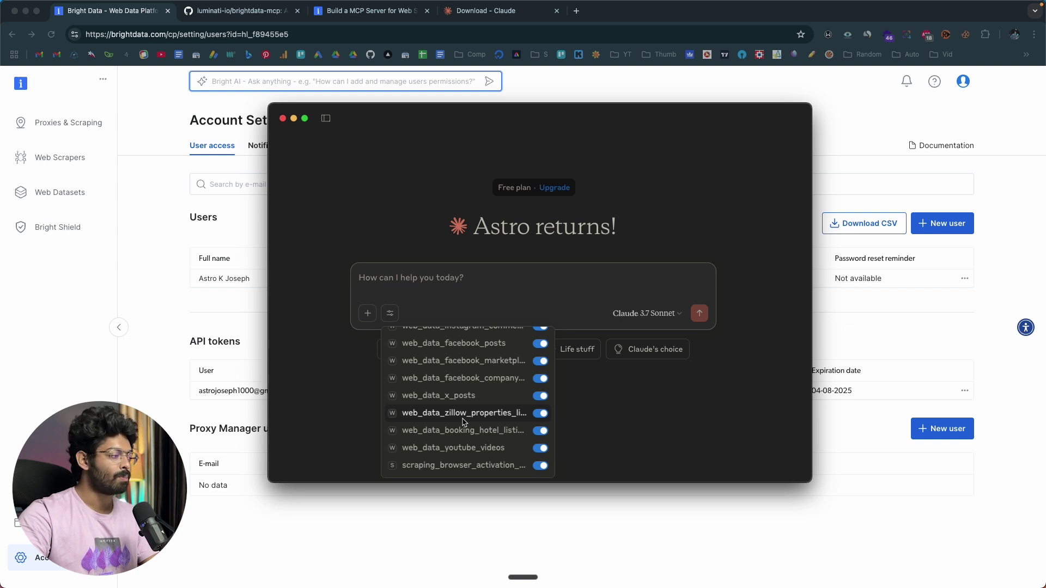
scroll(464, 422, "up", 5)
left_click(434, 223)
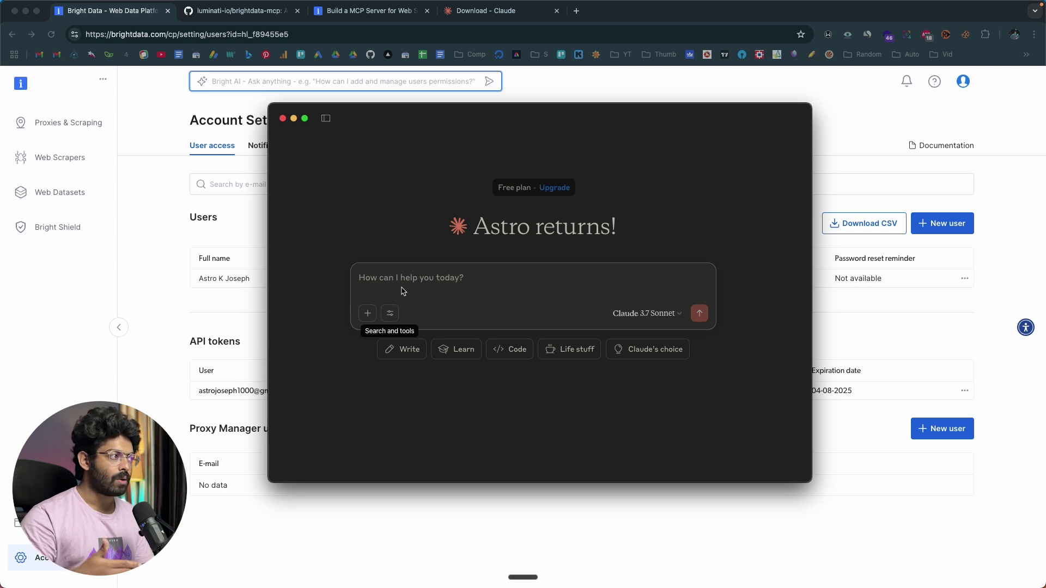
Search Google for 'how to start a blog' in a new Chrome tab and browse the results.
left_click(577, 15)
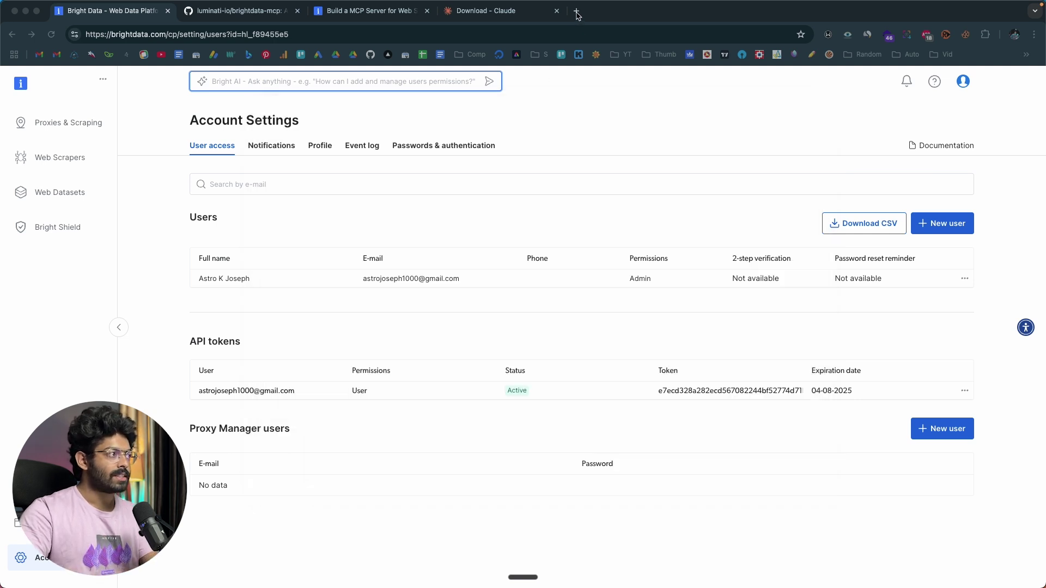
left_click(577, 12)
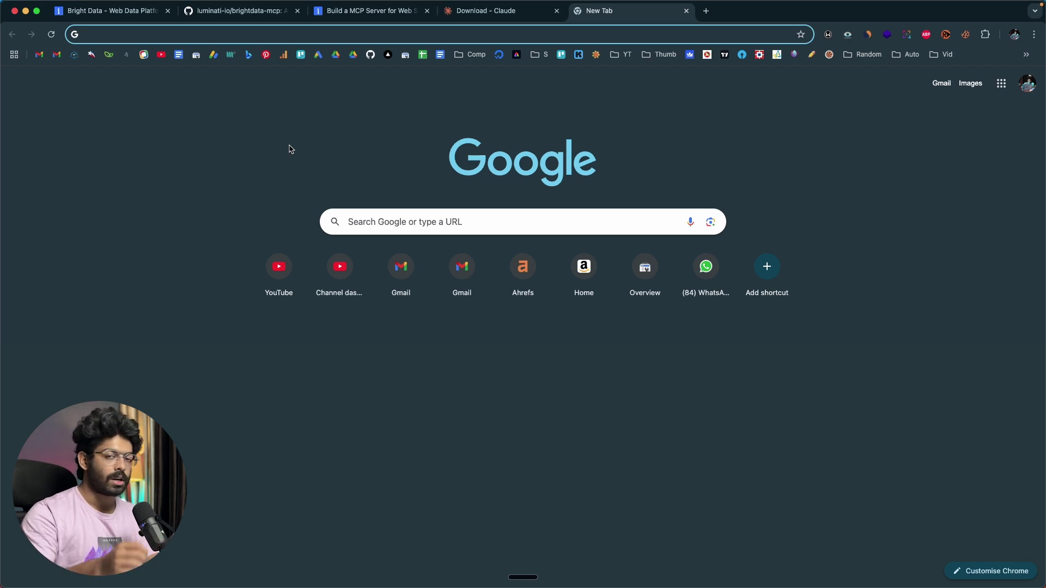
type("how to start a blog")
key("Return")
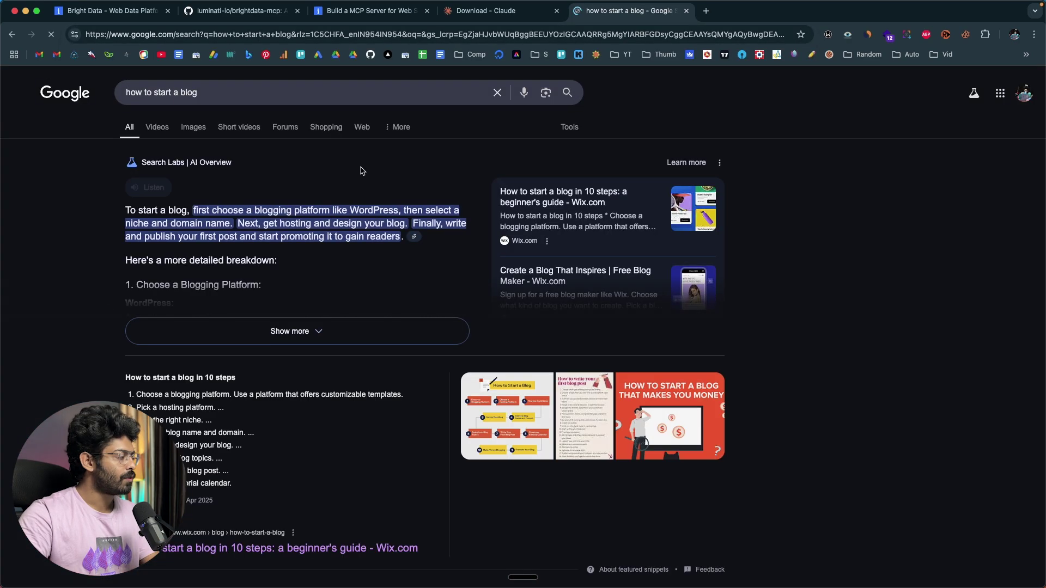
scroll(60, 266, "down", 7)
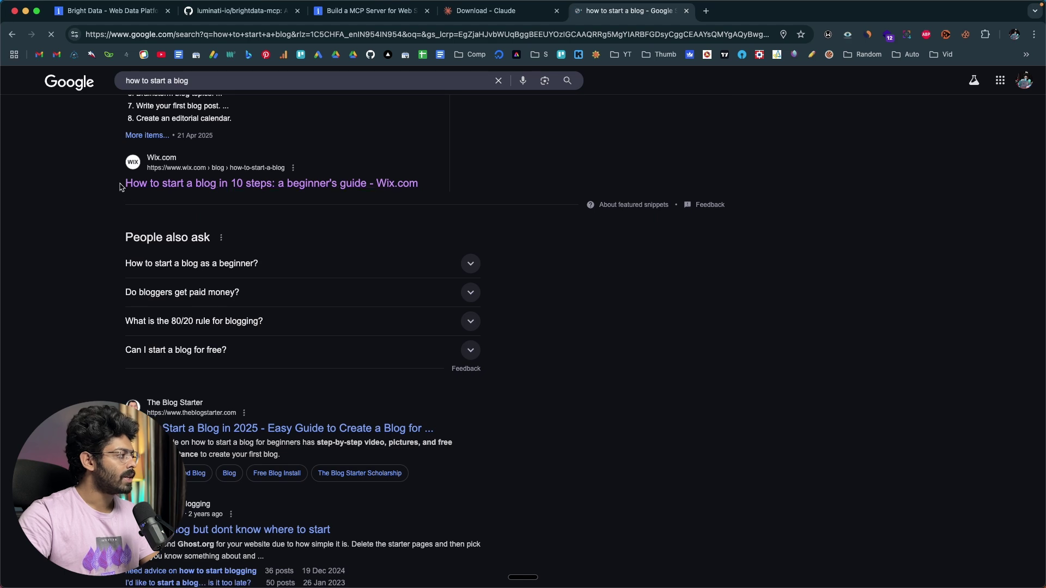
scroll(306, 166, "down", 20)
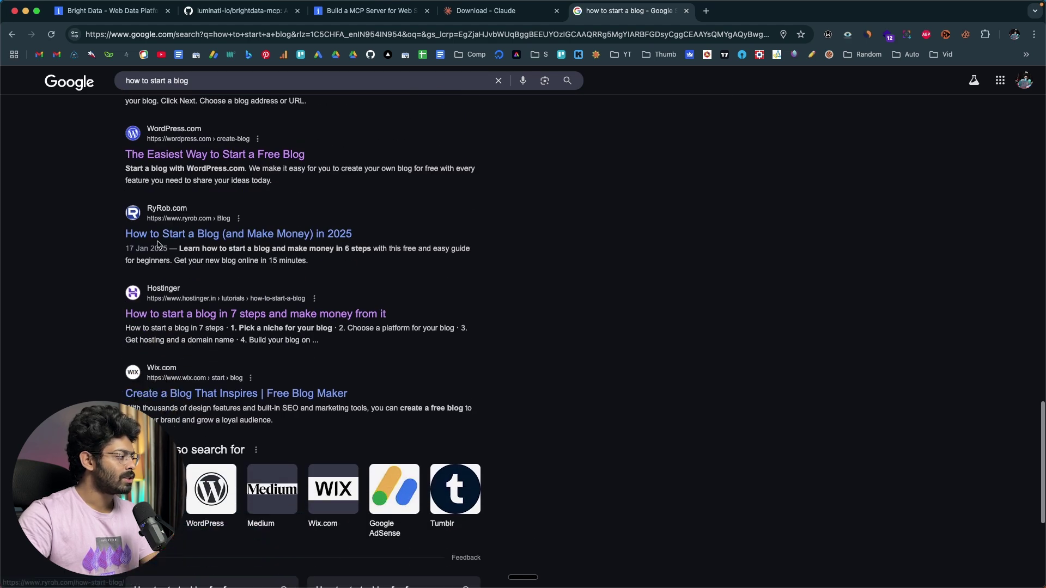
scroll(103, 238, "up", 3)
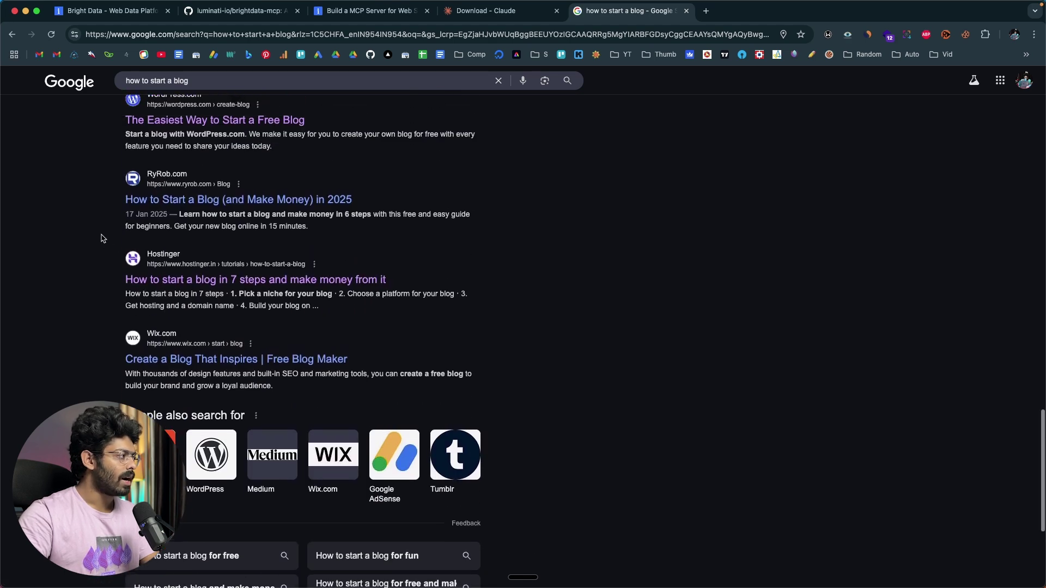
scroll(103, 238, "up", 2)
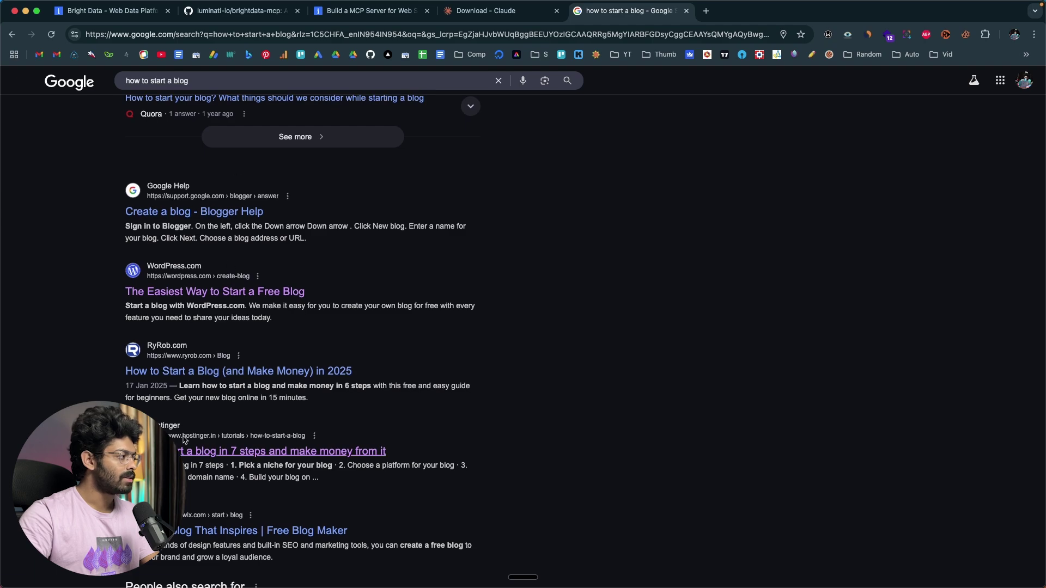
scroll(183, 440, "down", 4)
scroll(332, 288, "up", 10)
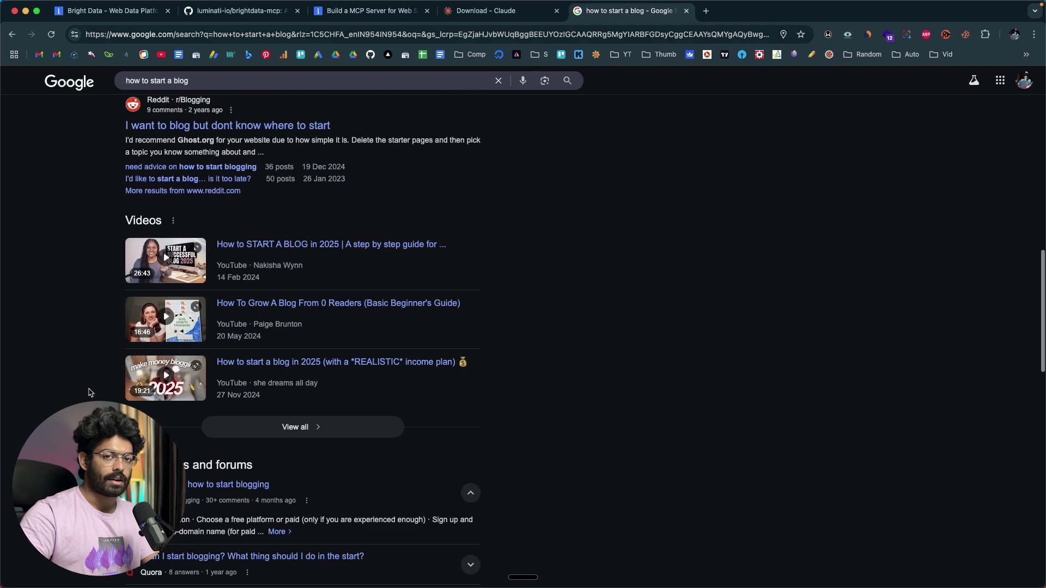
scroll(388, 281, "up", 15)
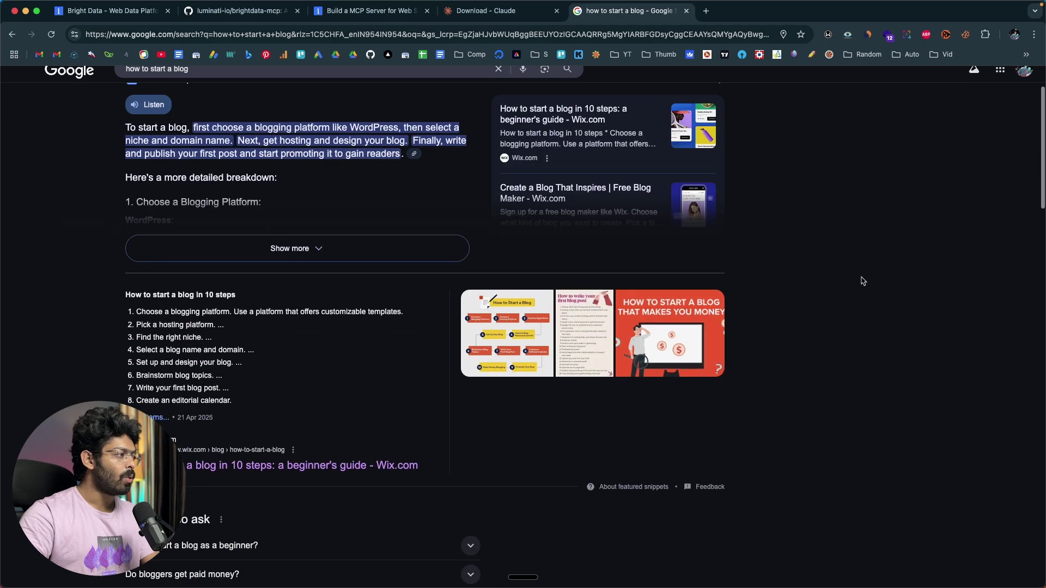
scroll(873, 272, "down", 8)
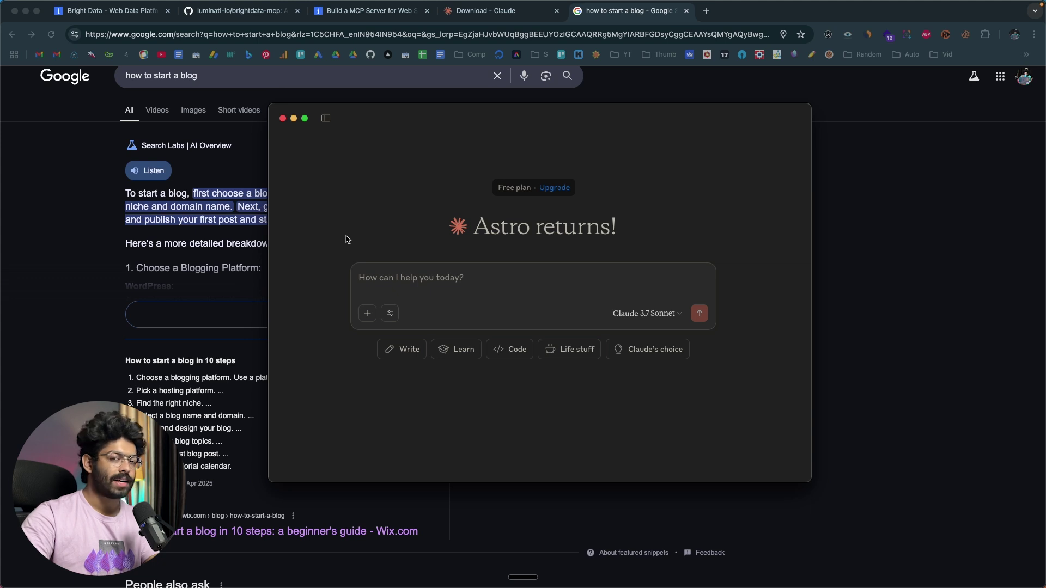
Send Claude a prompt asking for the top 10 Google result titles for 'How to start a blog'.
left_click(364, 273)
type("can you search google for the keyword \"How to start a blog\" and retrieve the title of the top 10 ranking pages?")
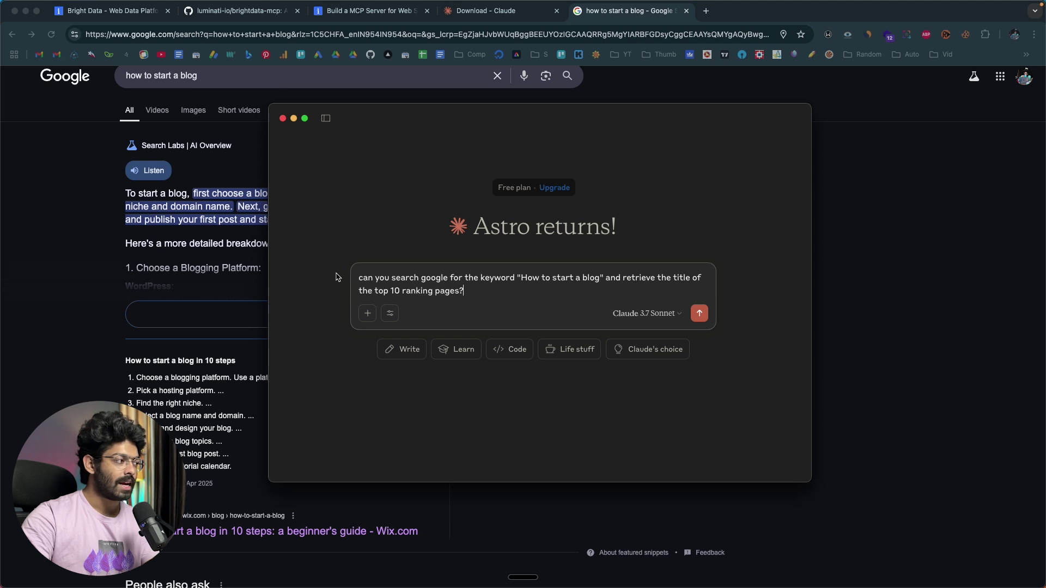
key("Return")
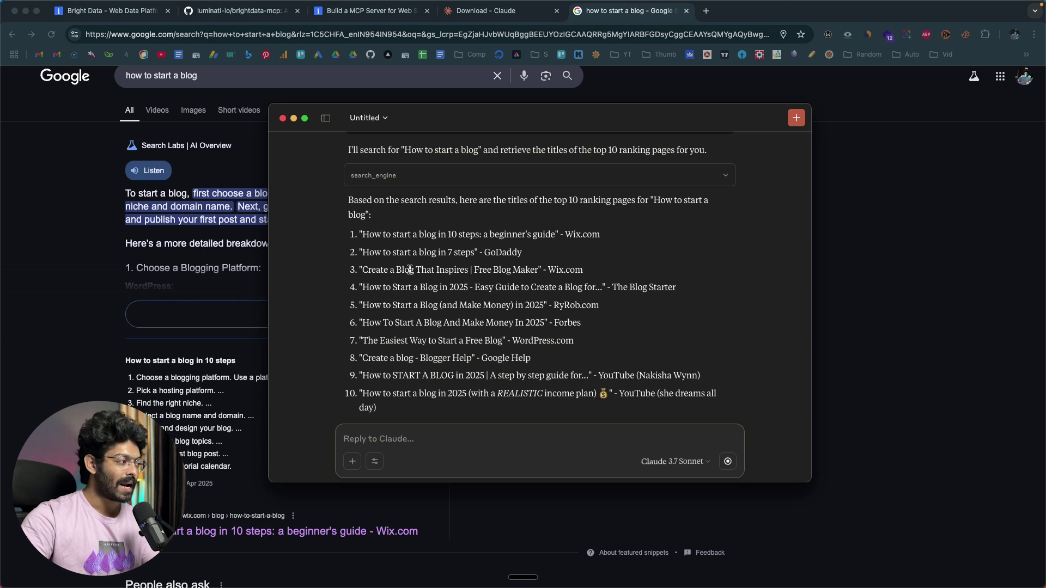
Review and select Claude's ten result titles, then switch to the Databutton TitlePulse project tab.
scroll(410, 272, "up", 2)
scroll(391, 240, "down", 5)
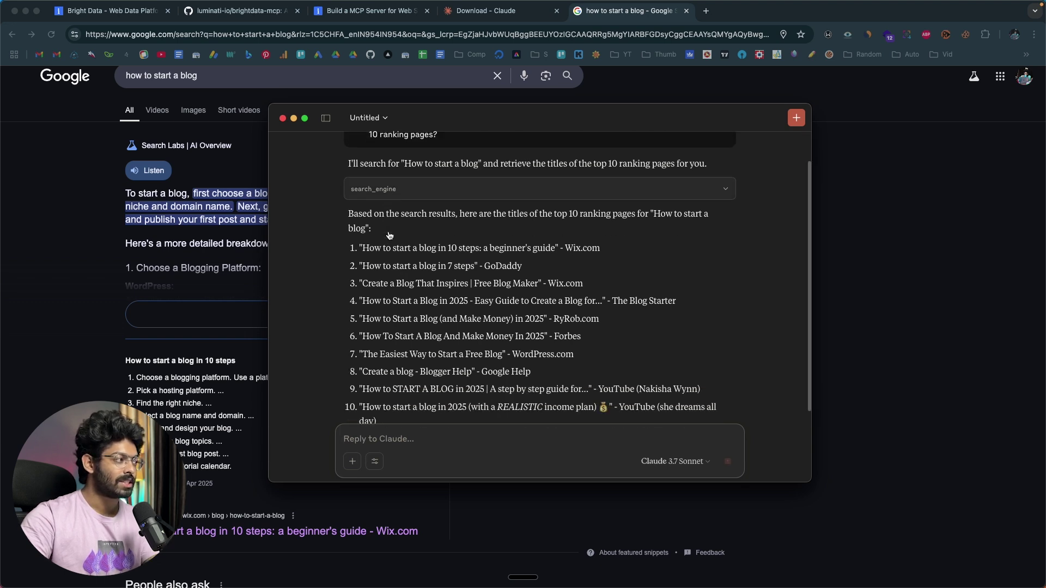
scroll(399, 308, "up", 4)
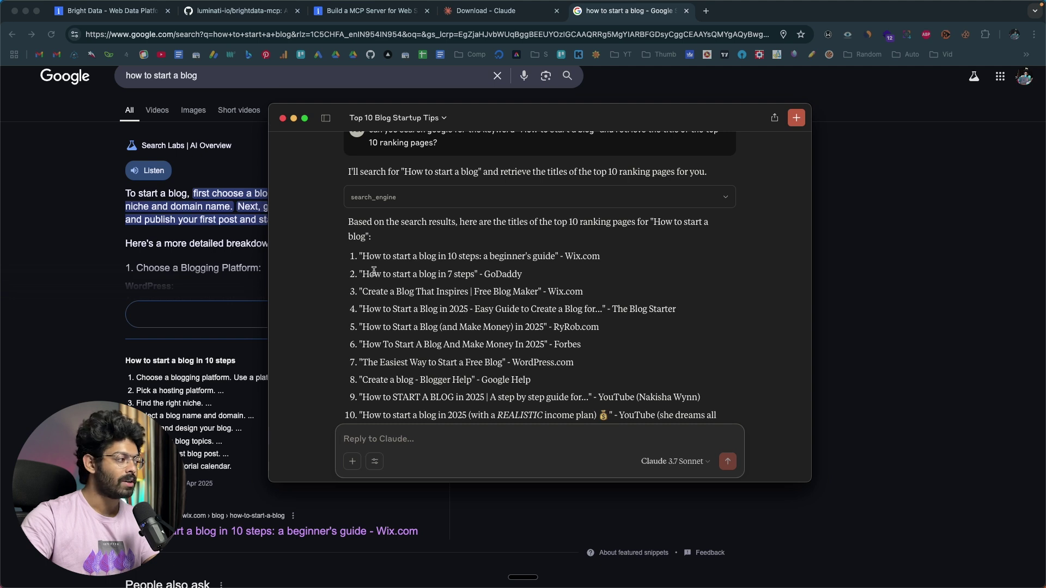
scroll(384, 271, "down", 3)
left_click_drag(362, 185, 390, 185)
left_click_drag(467, 199, 545, 357)
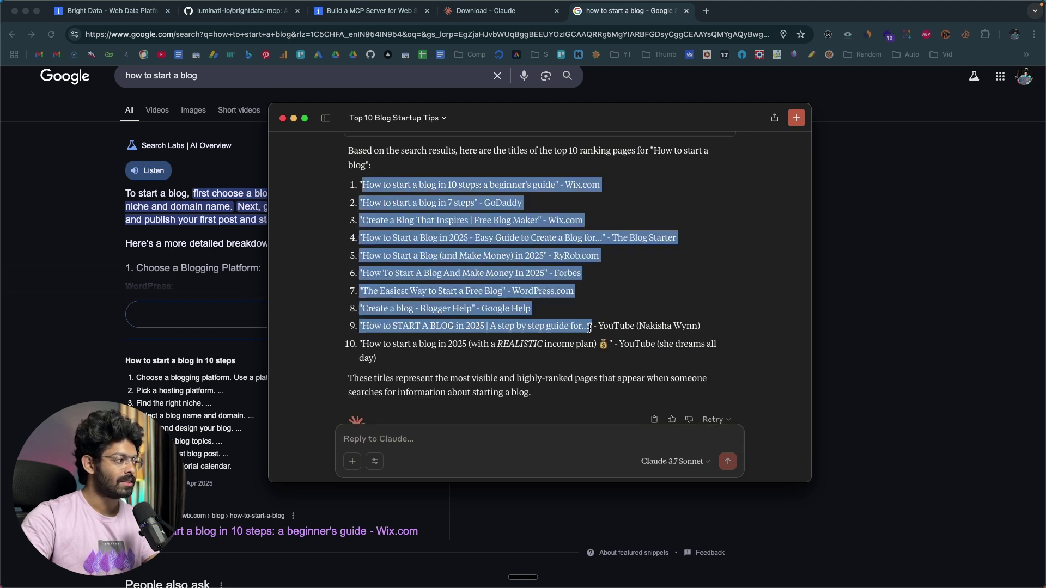
left_click(573, 290)
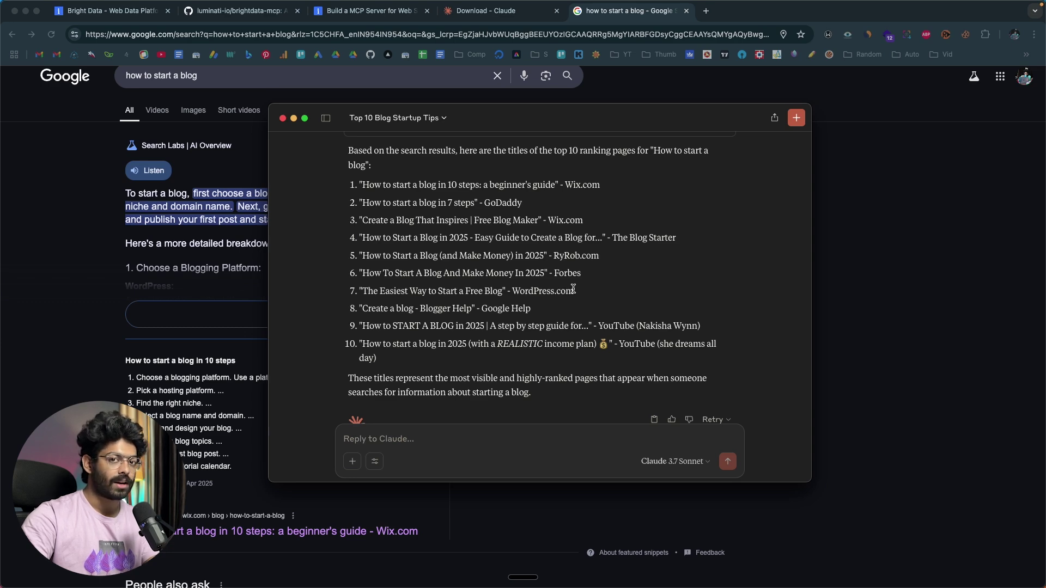
scroll(367, 200, "up", 1)
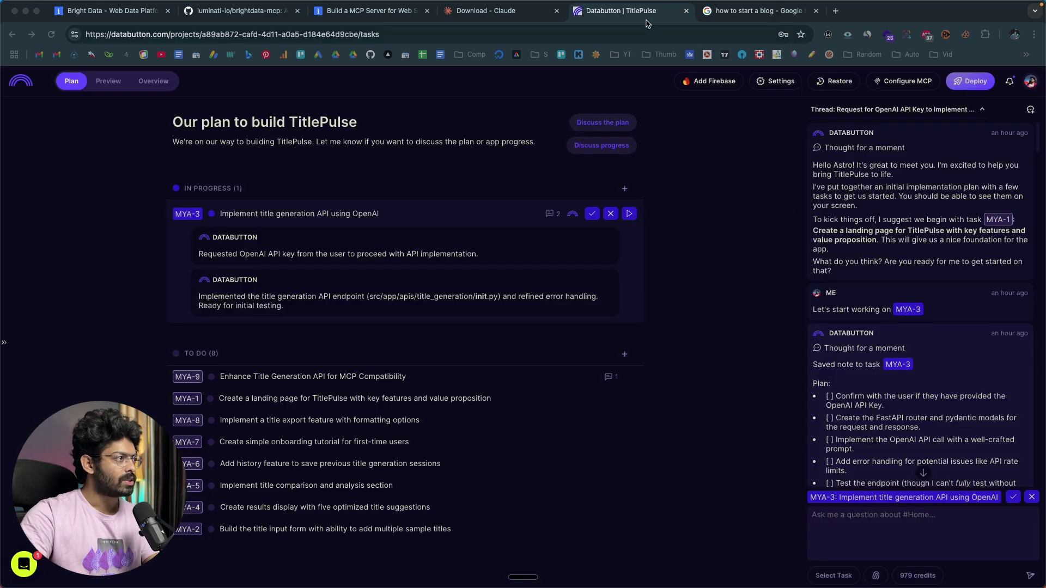
left_click(643, 16)
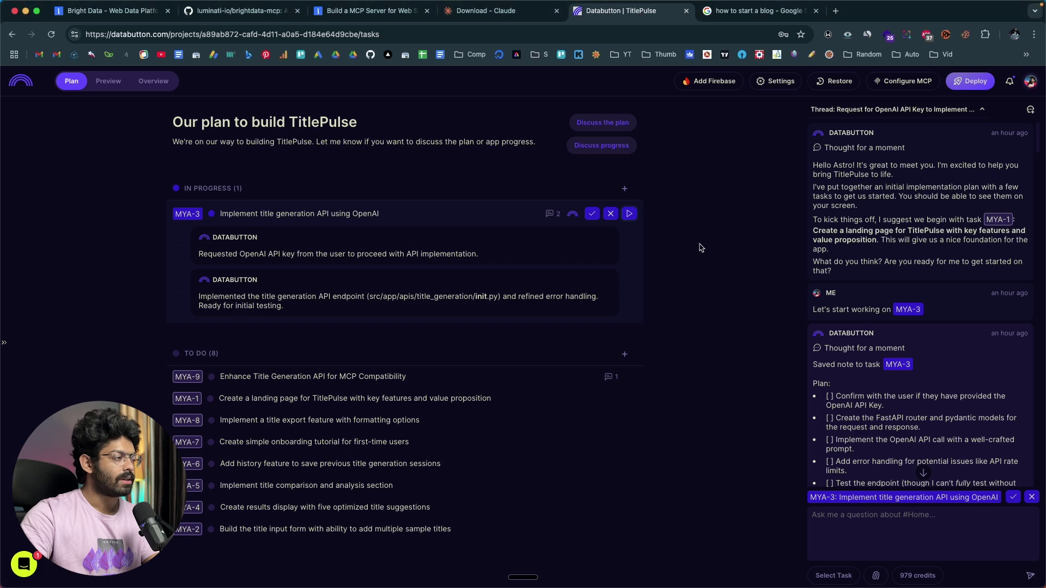
Open Databutton's Configure MCP panel and inspect the Claude Desktop snippet and its API key placeholder.
left_click(902, 82)
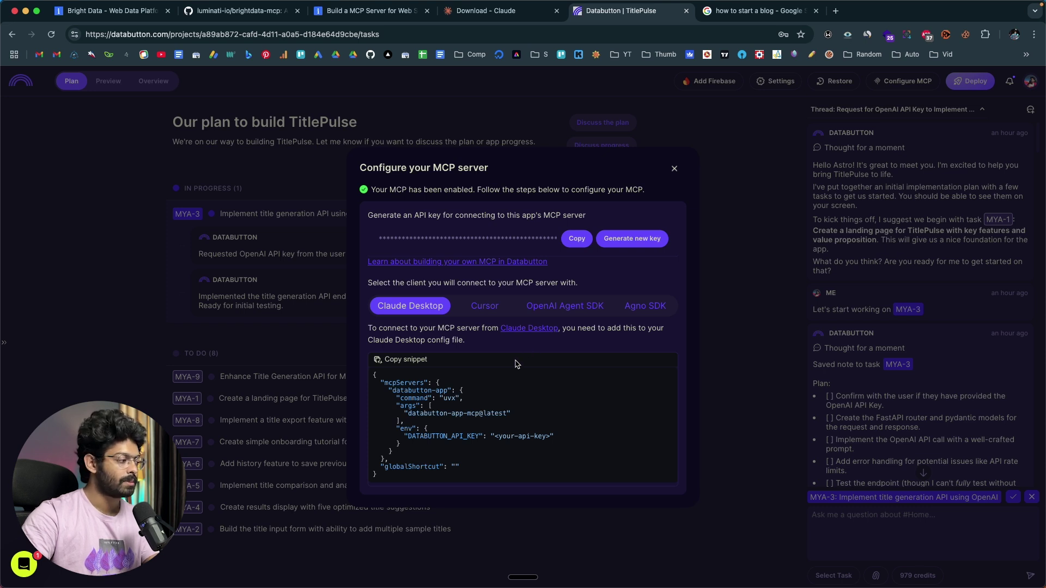
left_click_drag(371, 373, 490, 470)
left_click(490, 470)
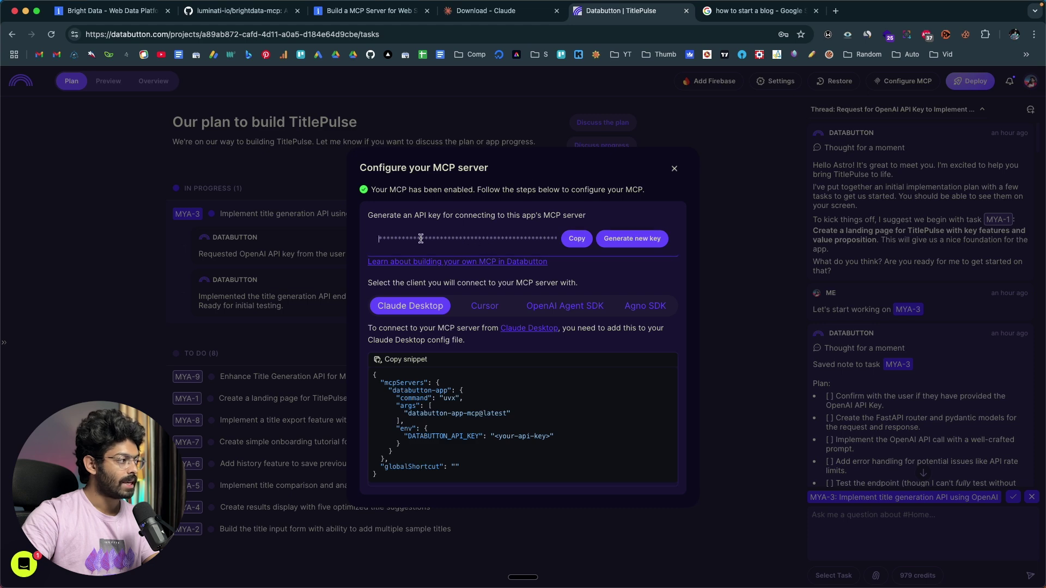
left_click_drag(551, 436, 506, 435)
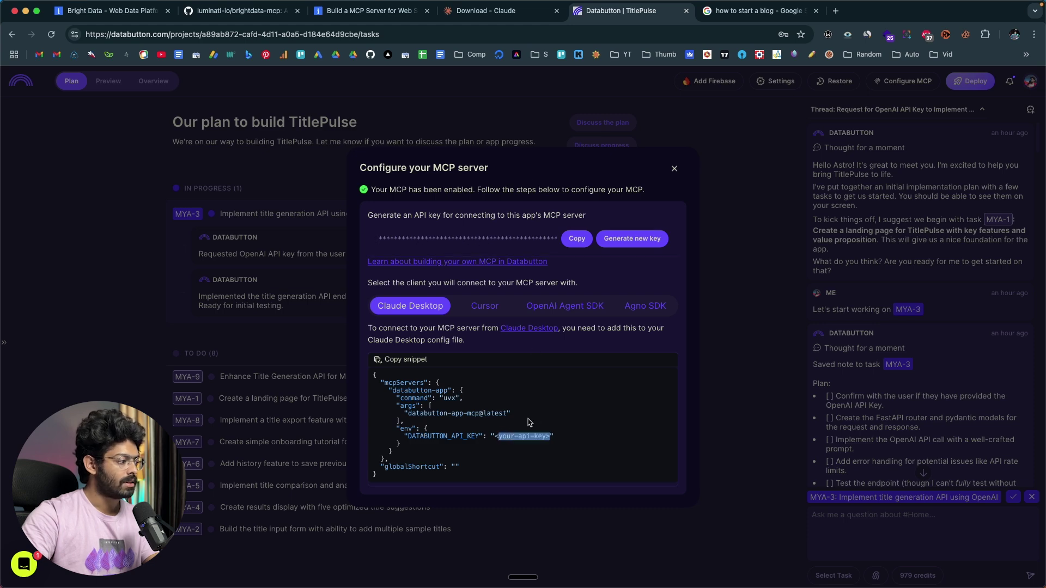
left_click(548, 413)
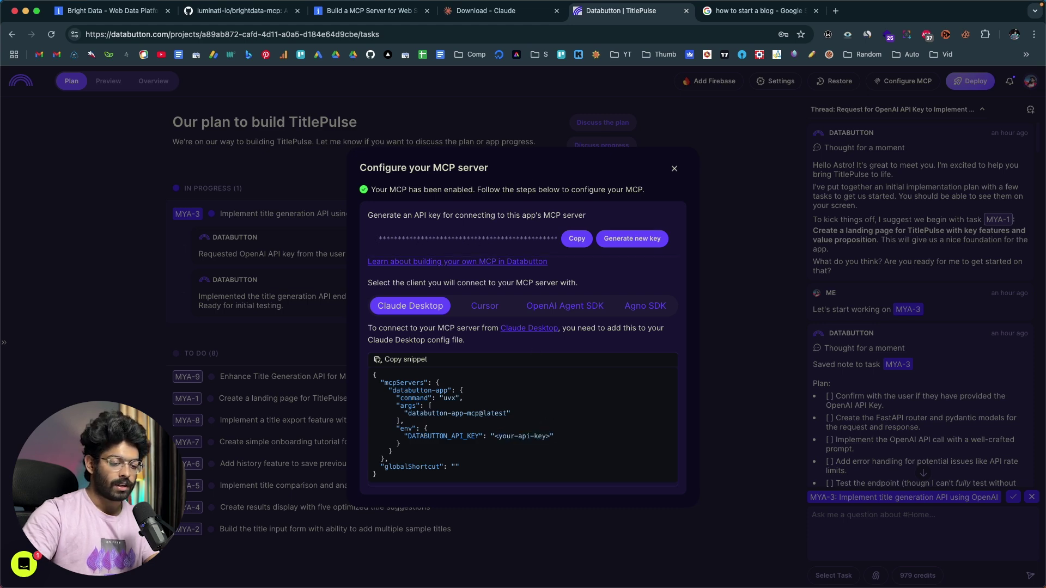
key("super+Tab")
Reopen claude_desktop_config.json through Claude Settings > Developer > Edit Config.
left_click(42, 6)
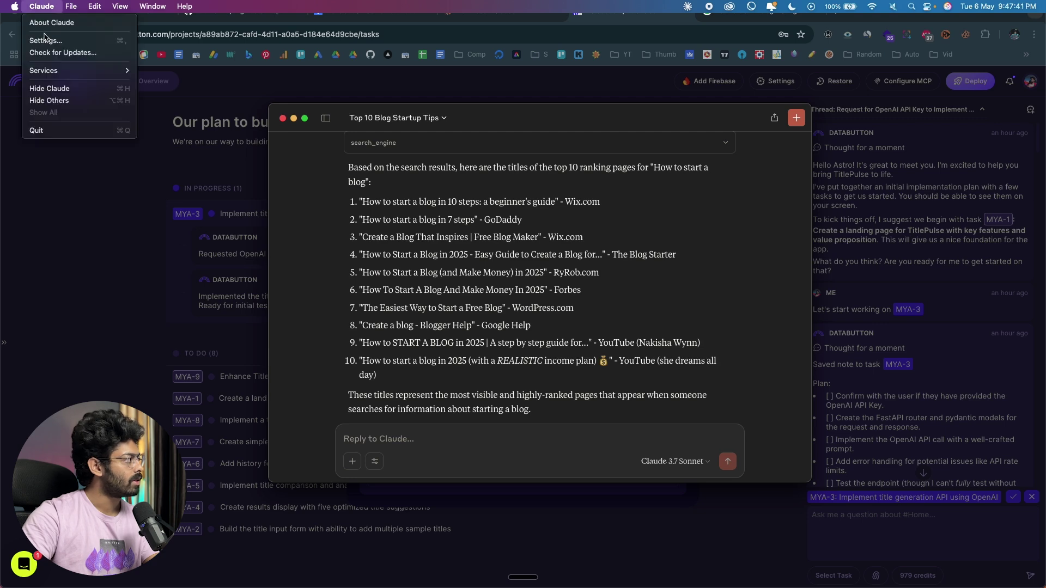
left_click(51, 37)
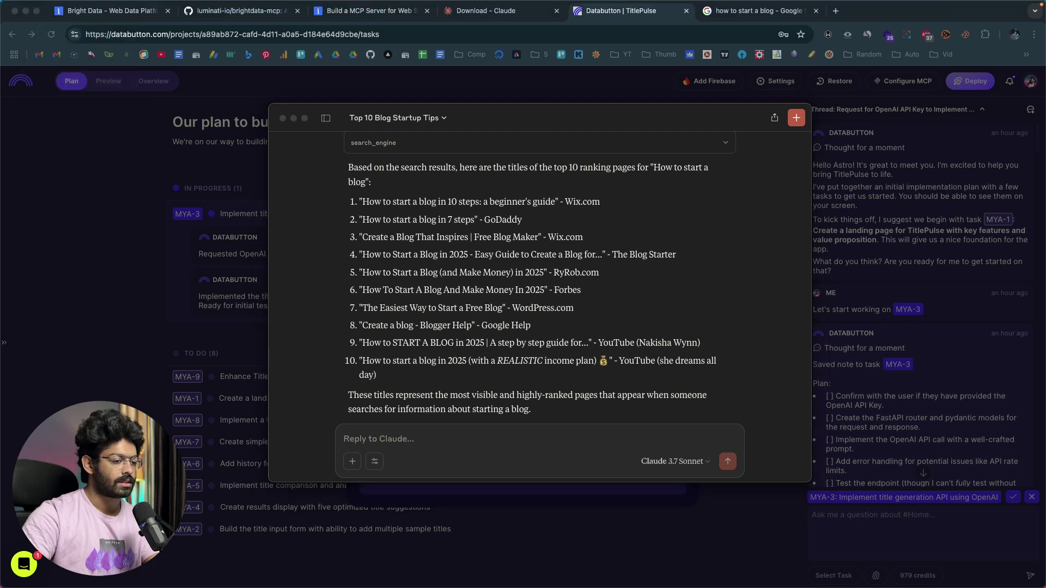
left_click(284, 177)
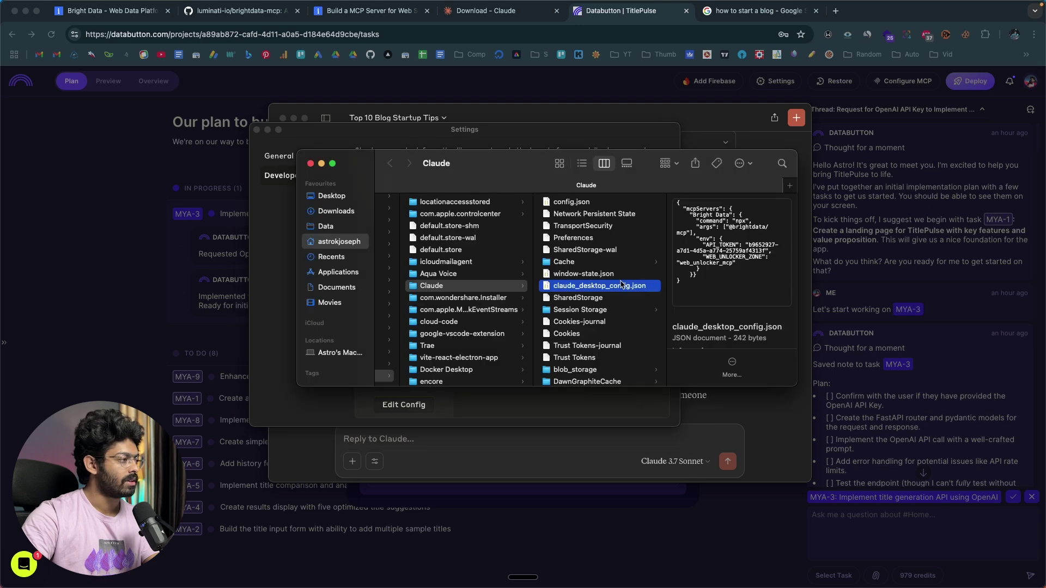
double_click(619, 288)
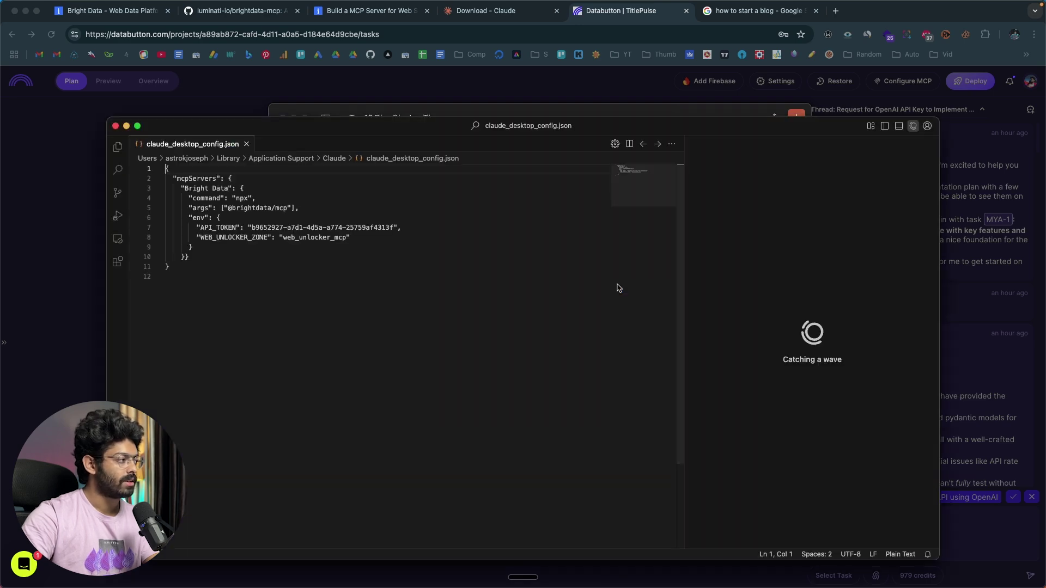
Replace the whole config with the pasted snippet that adds the databutton-app server.
key("super+a")
key("super+v")
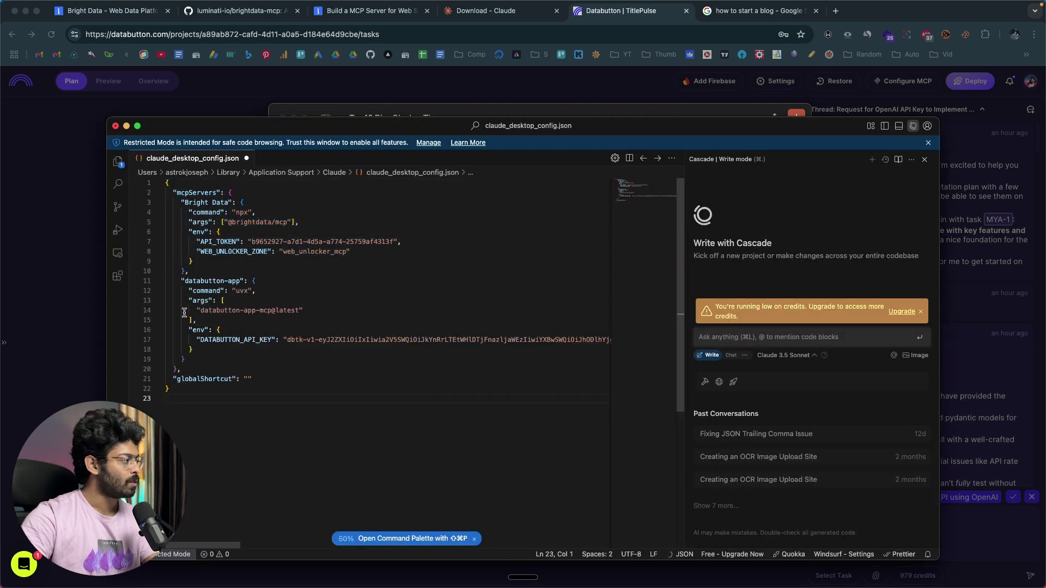
left_click_drag(178, 284, 234, 365)
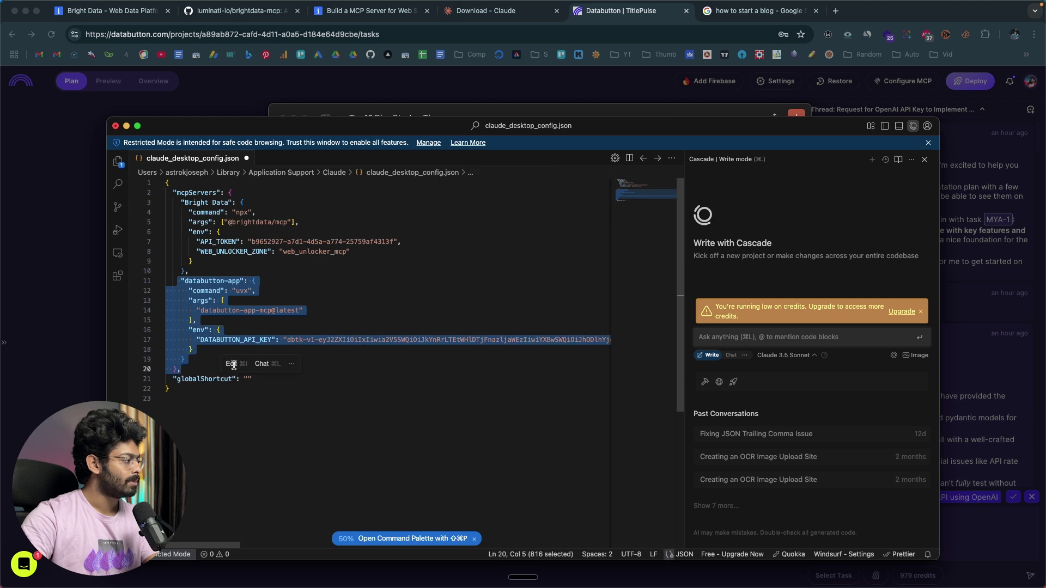
left_click(202, 362)
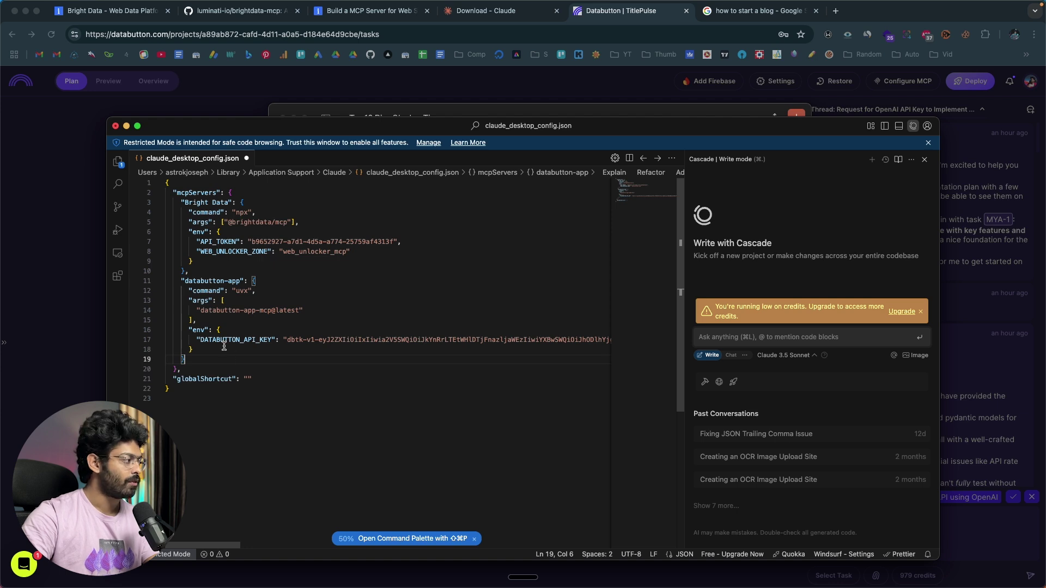
Compare the databutton-app and Bright Data blocks, undoing a stray comma after databutton-app.
left_click_drag(180, 283, 185, 359)
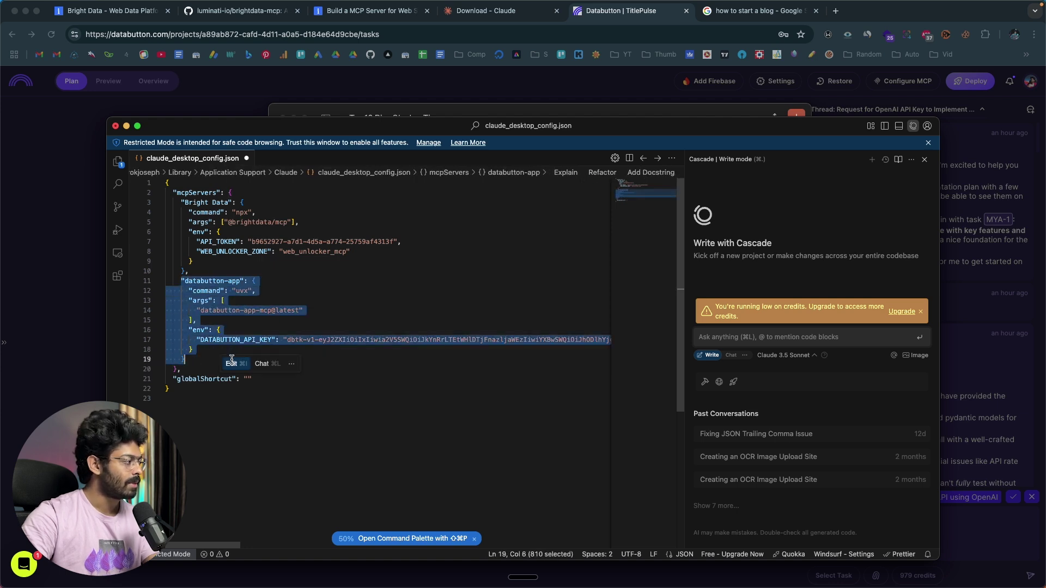
left_click_drag(175, 205, 208, 352)
left_click(199, 357)
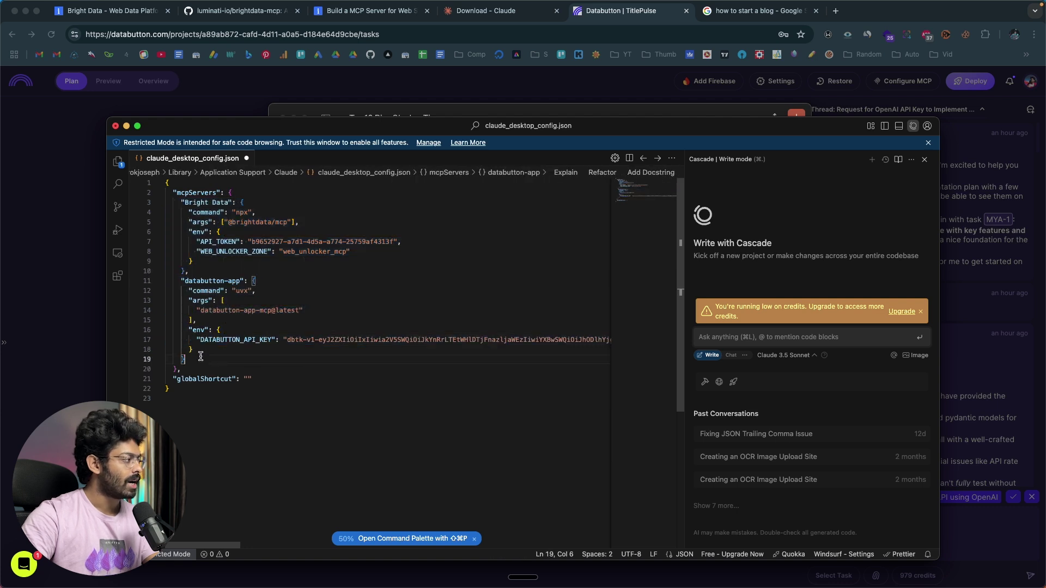
type(",")
key("Return")
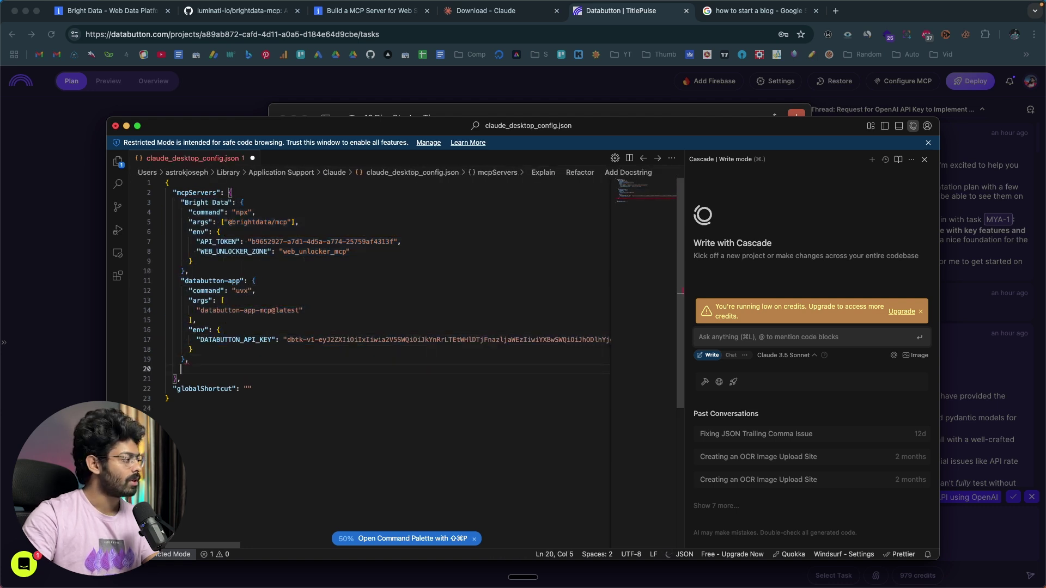
key("super+z")
key("super+z")
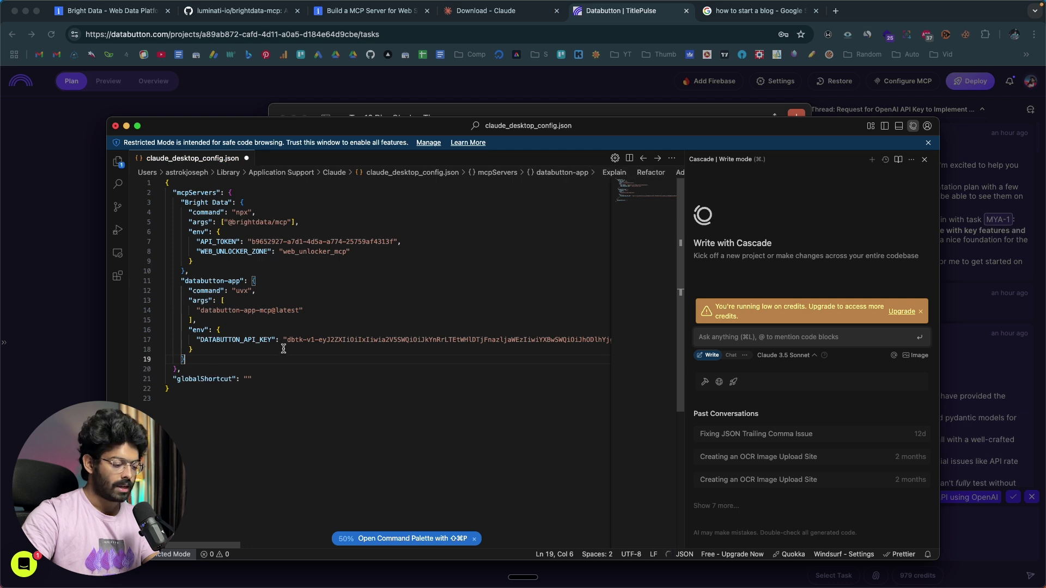
left_click(283, 408)
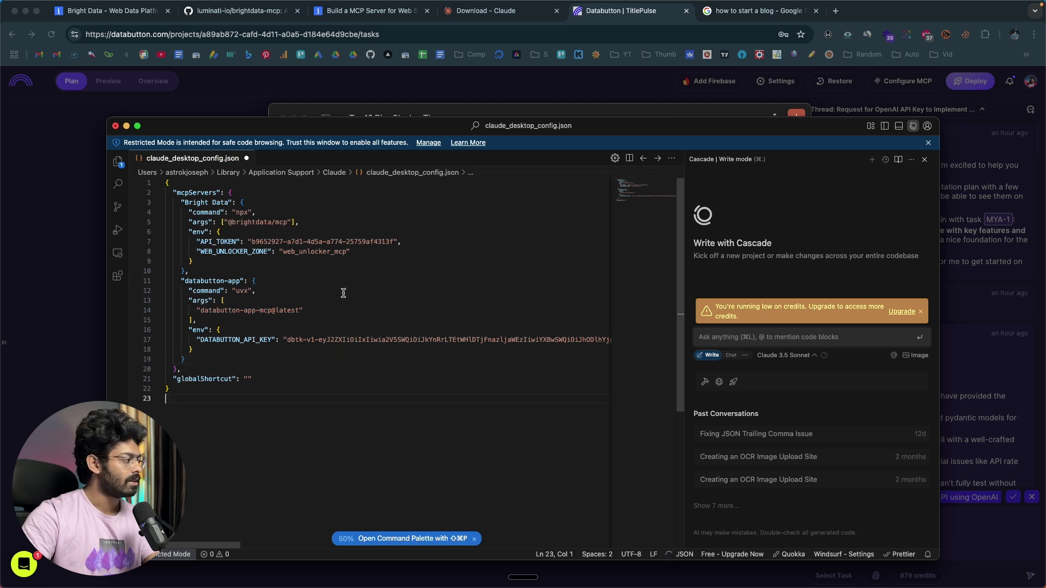
left_click(315, 300)
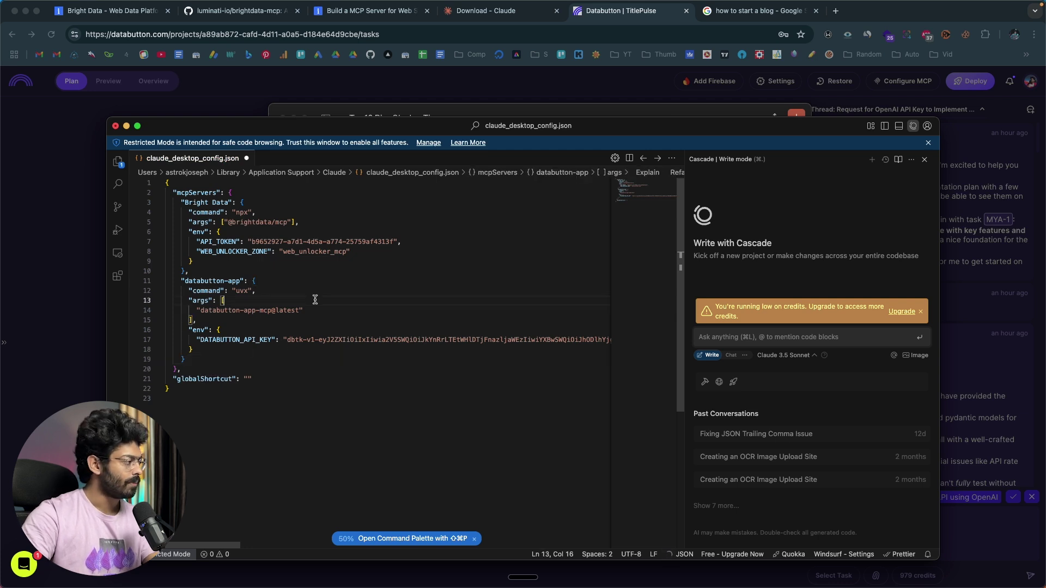